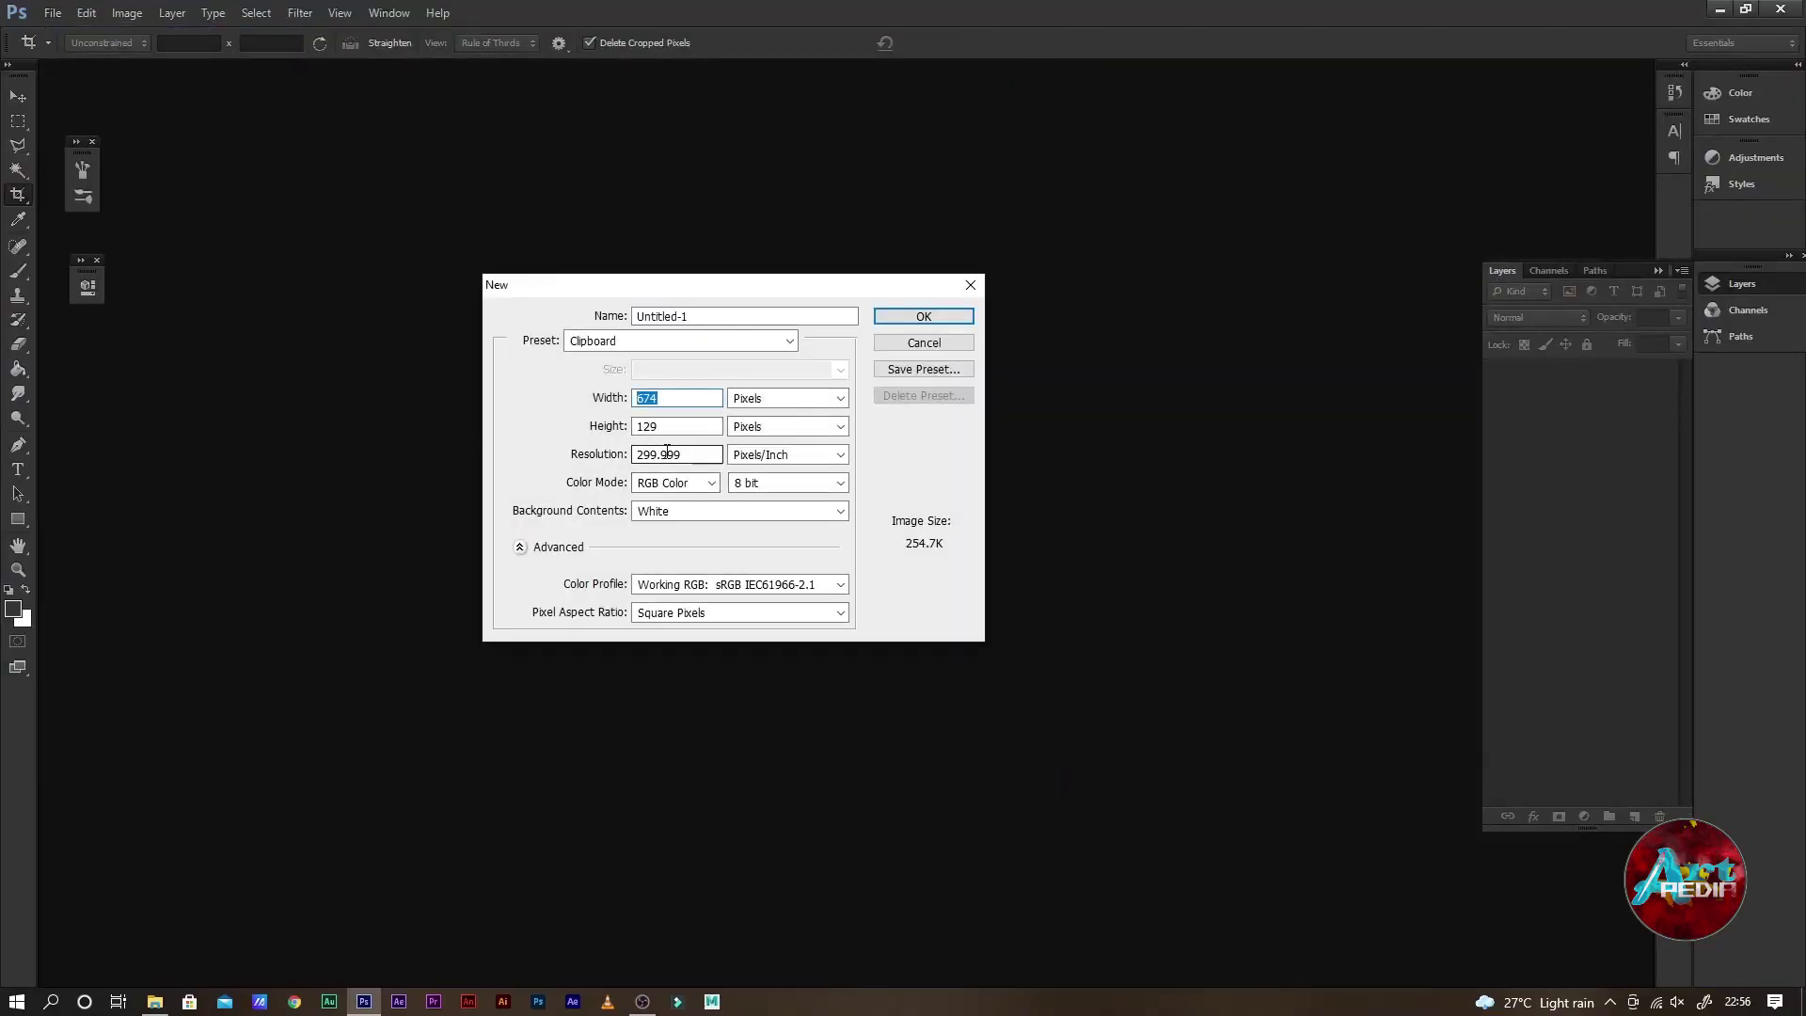
Confirm the New dialog to create the blank square document with a white background
click(924, 316)
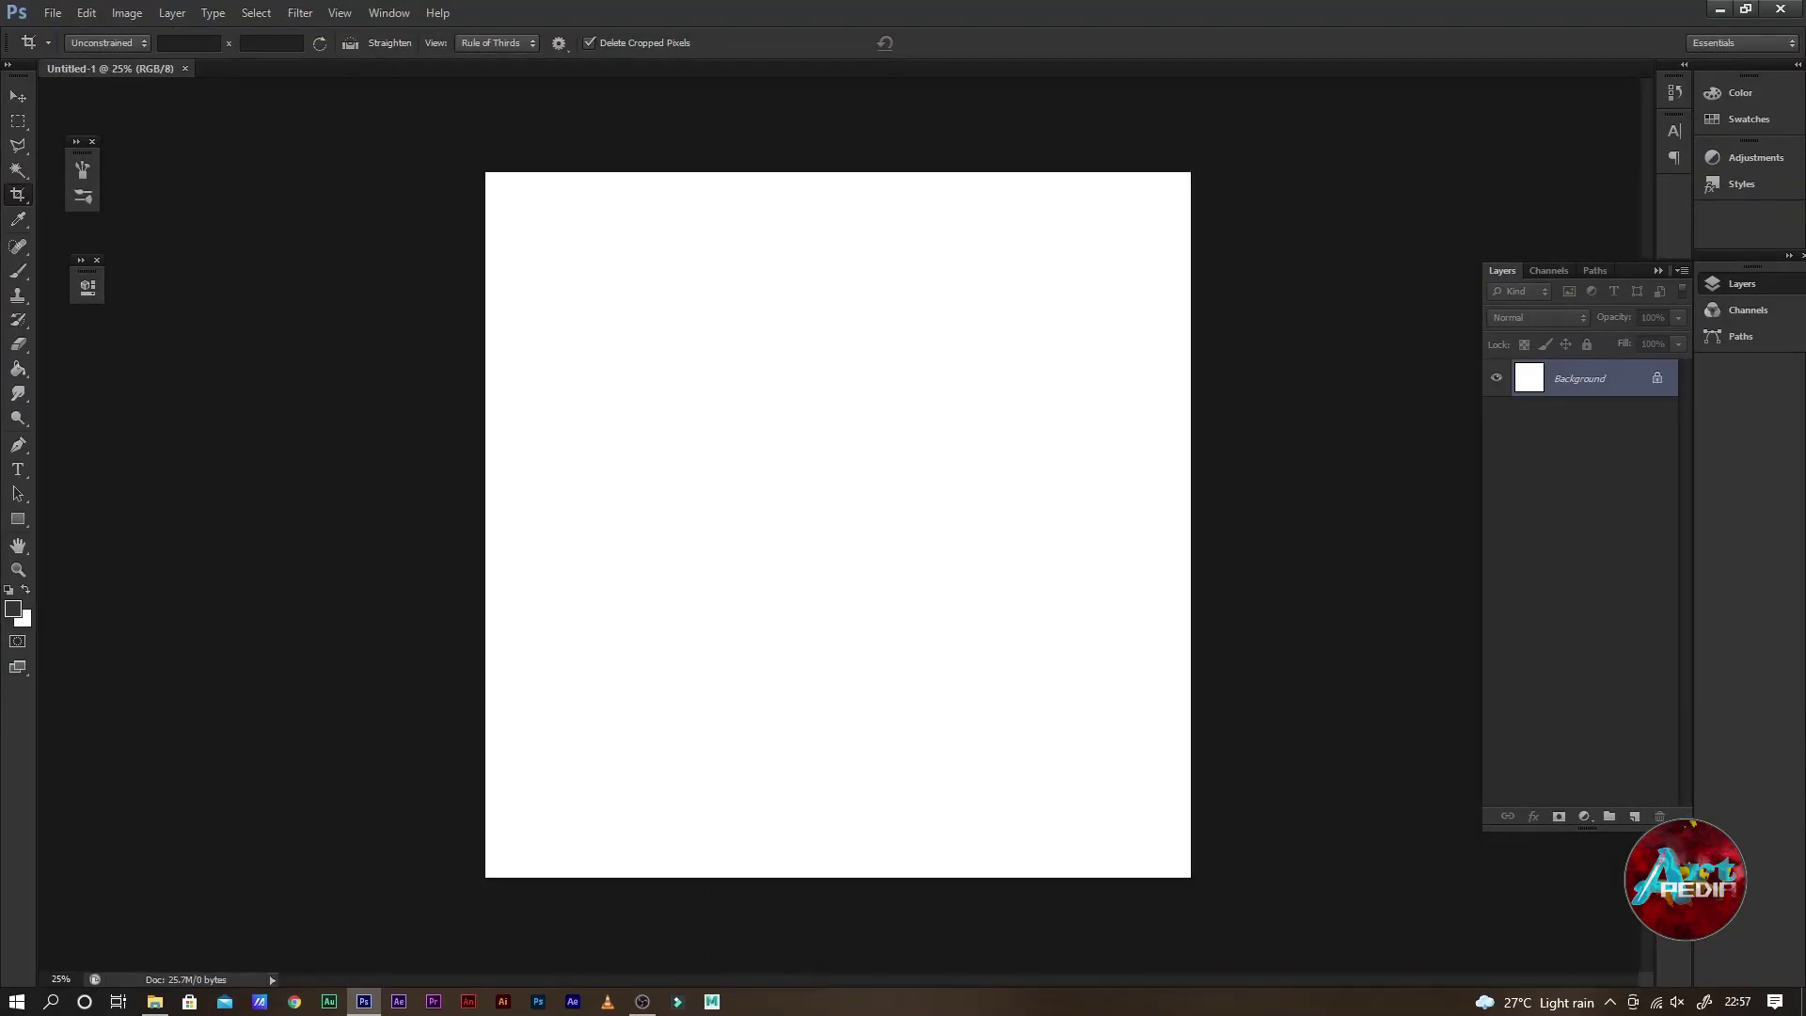
On a new layer, paint grey cloud texture across the canvas with a soft cloud brush
key(ctrl+shift+alt+n)
key(ctrl+0)
key(b)
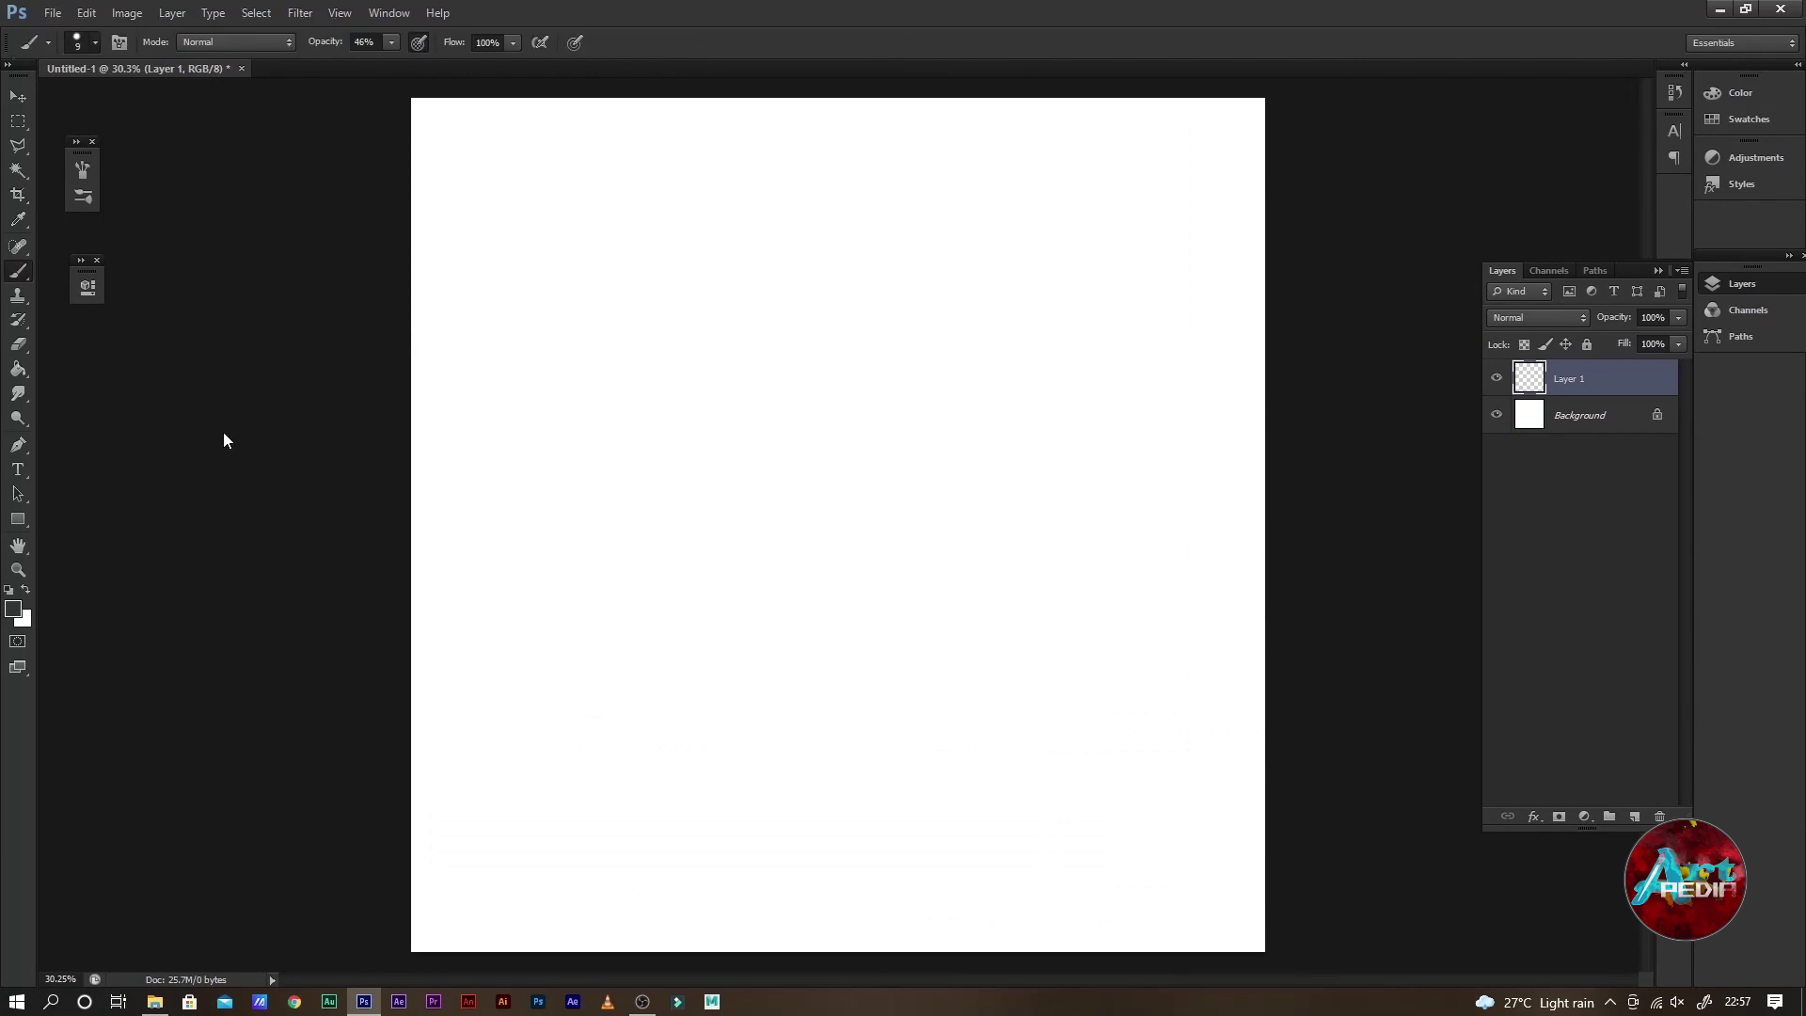
right_click(223, 440)
click(237, 448)
mouse_move(1108, 262)
mouse_down()
mouse_move(1169, 512)
mouse_move(667, 160)
mouse_move(451, 464)
mouse_move(947, 141)
mouse_move(806, 383)
mouse_move(508, 748)
mouse_move(484, 847)
mouse_move(301, 907)
mouse_up()
Brighten the canvas centre with larger white cloud strokes
key(bracketright)
key(bracketright)
key(bracketright)
key(x)
mouse_move(893, 236)
mouse_down()
mouse_move(685, 391)
mouse_move(663, 561)
mouse_move(706, 383)
mouse_up()
Select a tree-shaped brush preset and make it larger
right_click(186, 392)
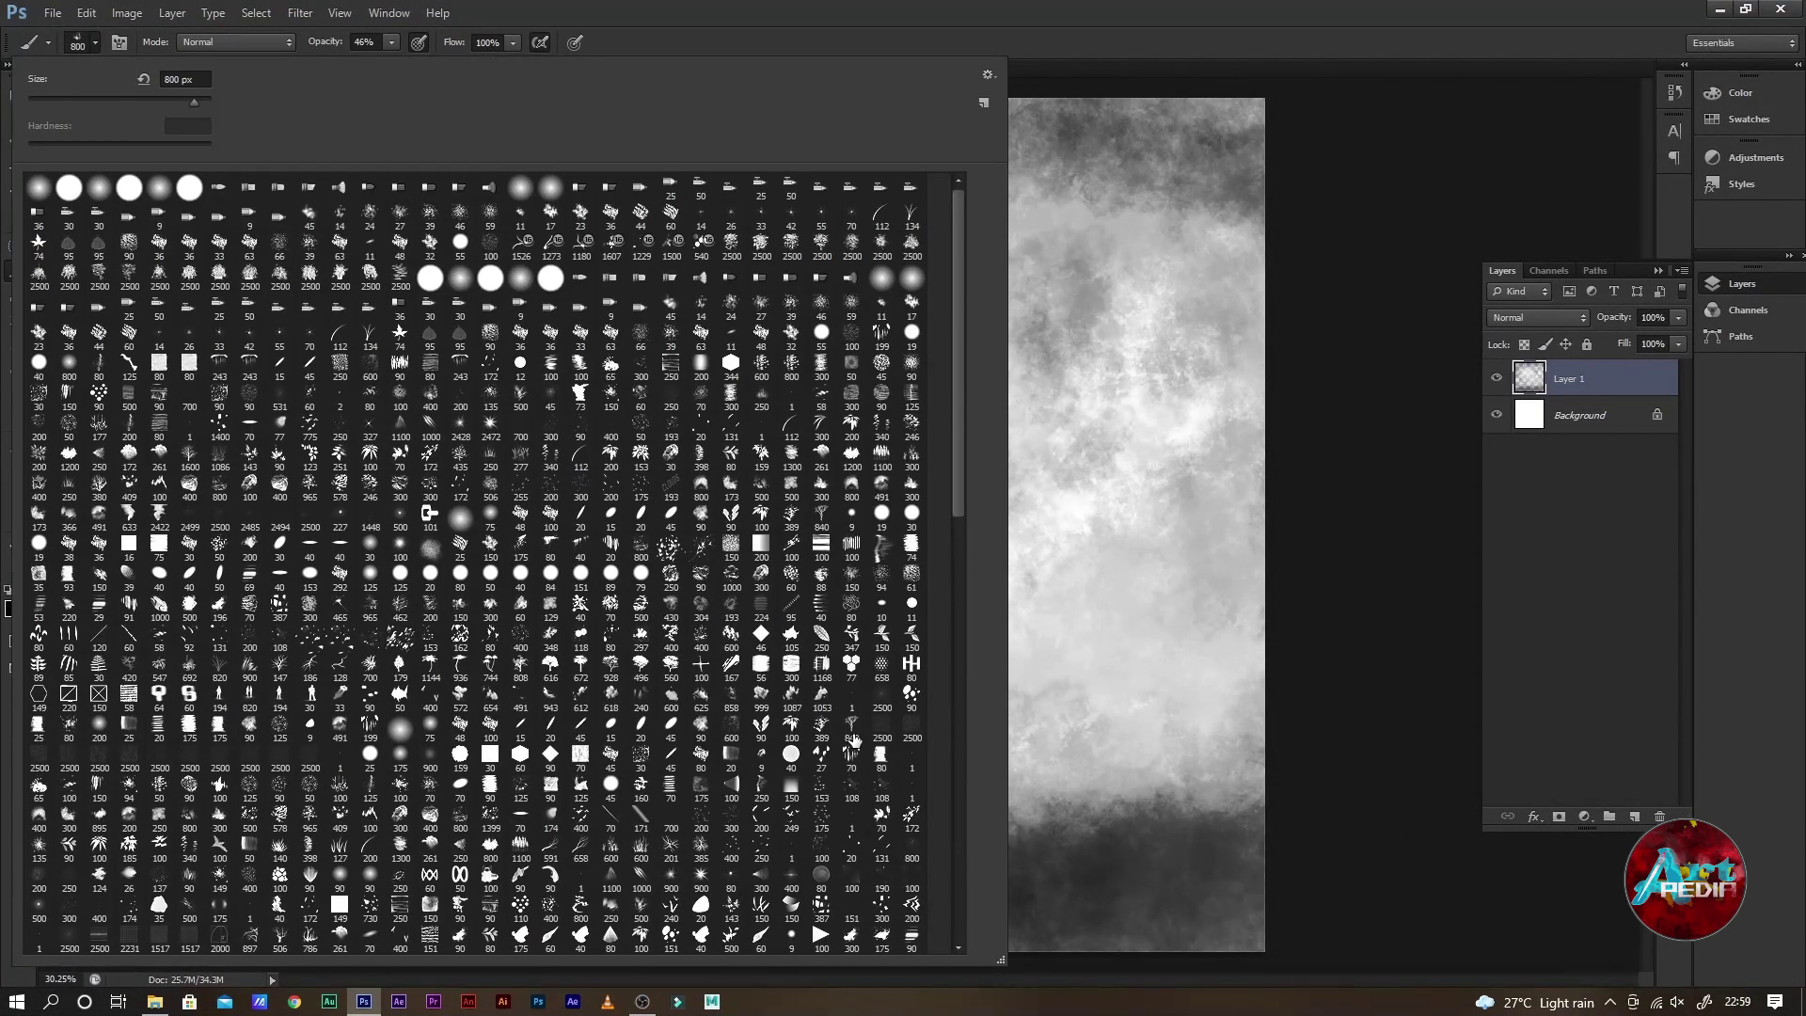
click(852, 740)
scroll(853, 740, down, 3)
key(Return)
key(bracketright)
key(bracketright)
Set a mid-grey foreground colour and stamp faint grey trees at the lower right
key(0)
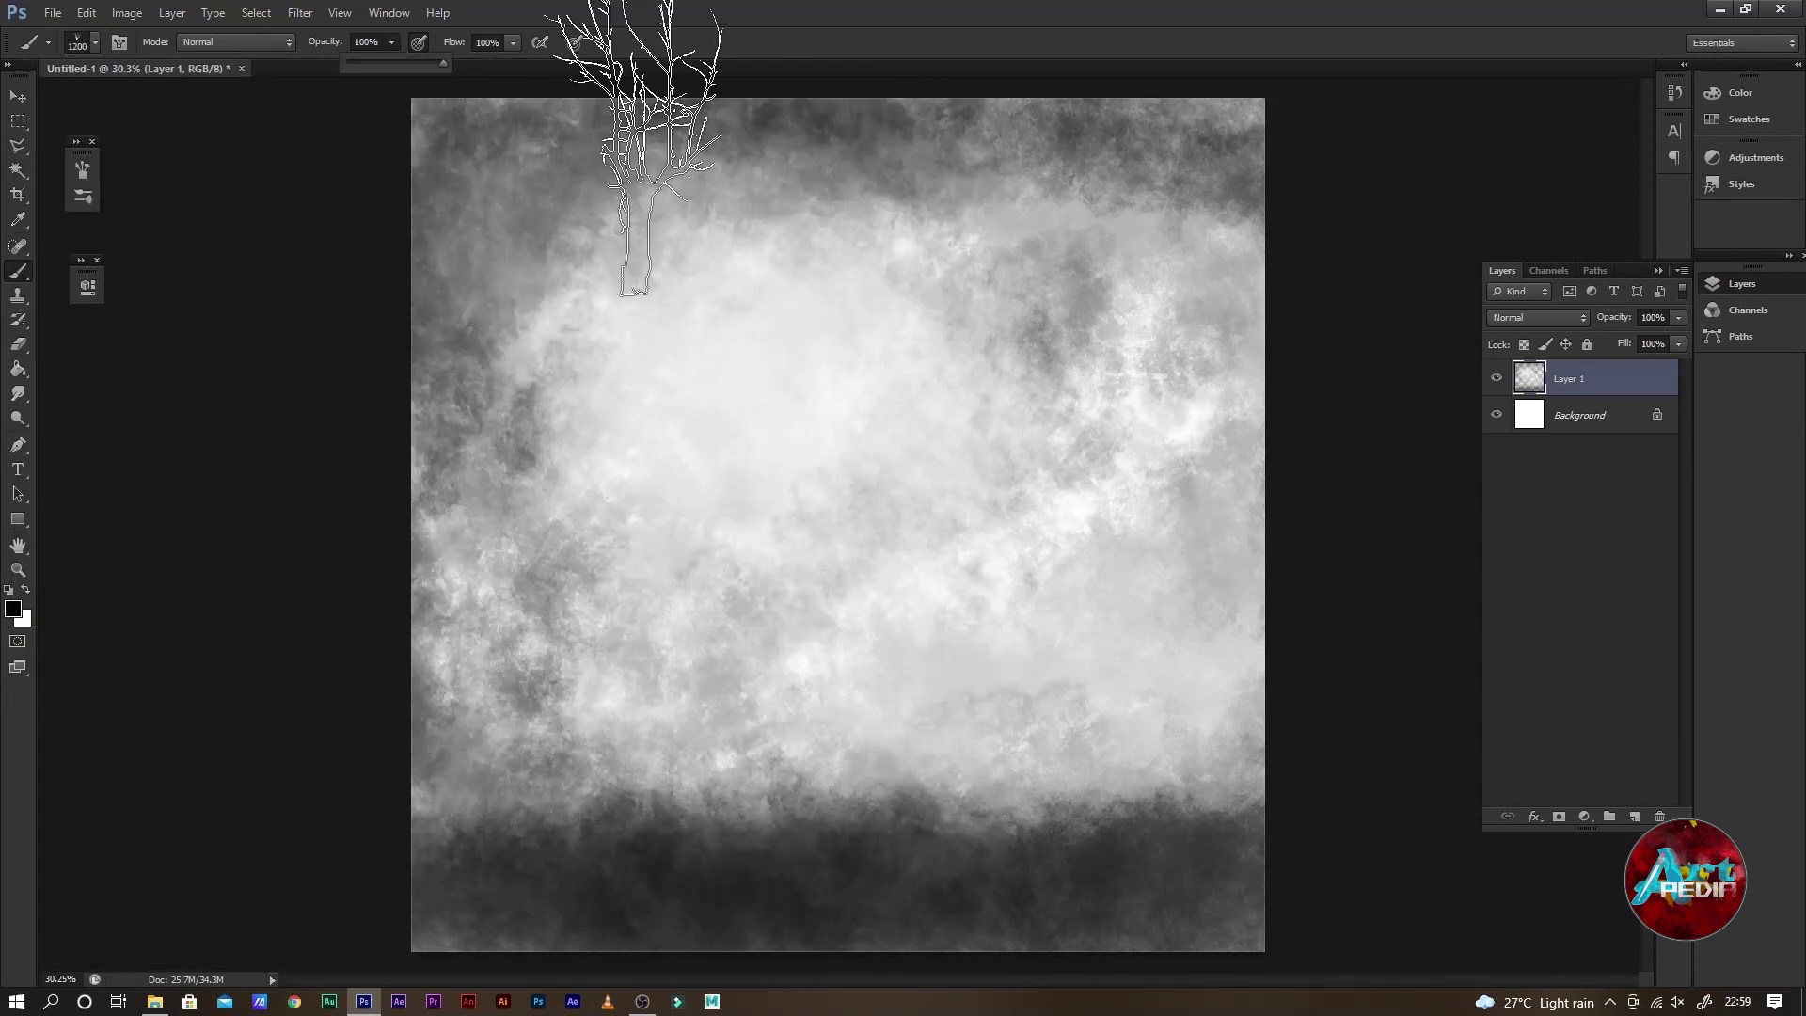
click(13, 609)
click(811, 393)
click(1274, 225)
click(1161, 653)
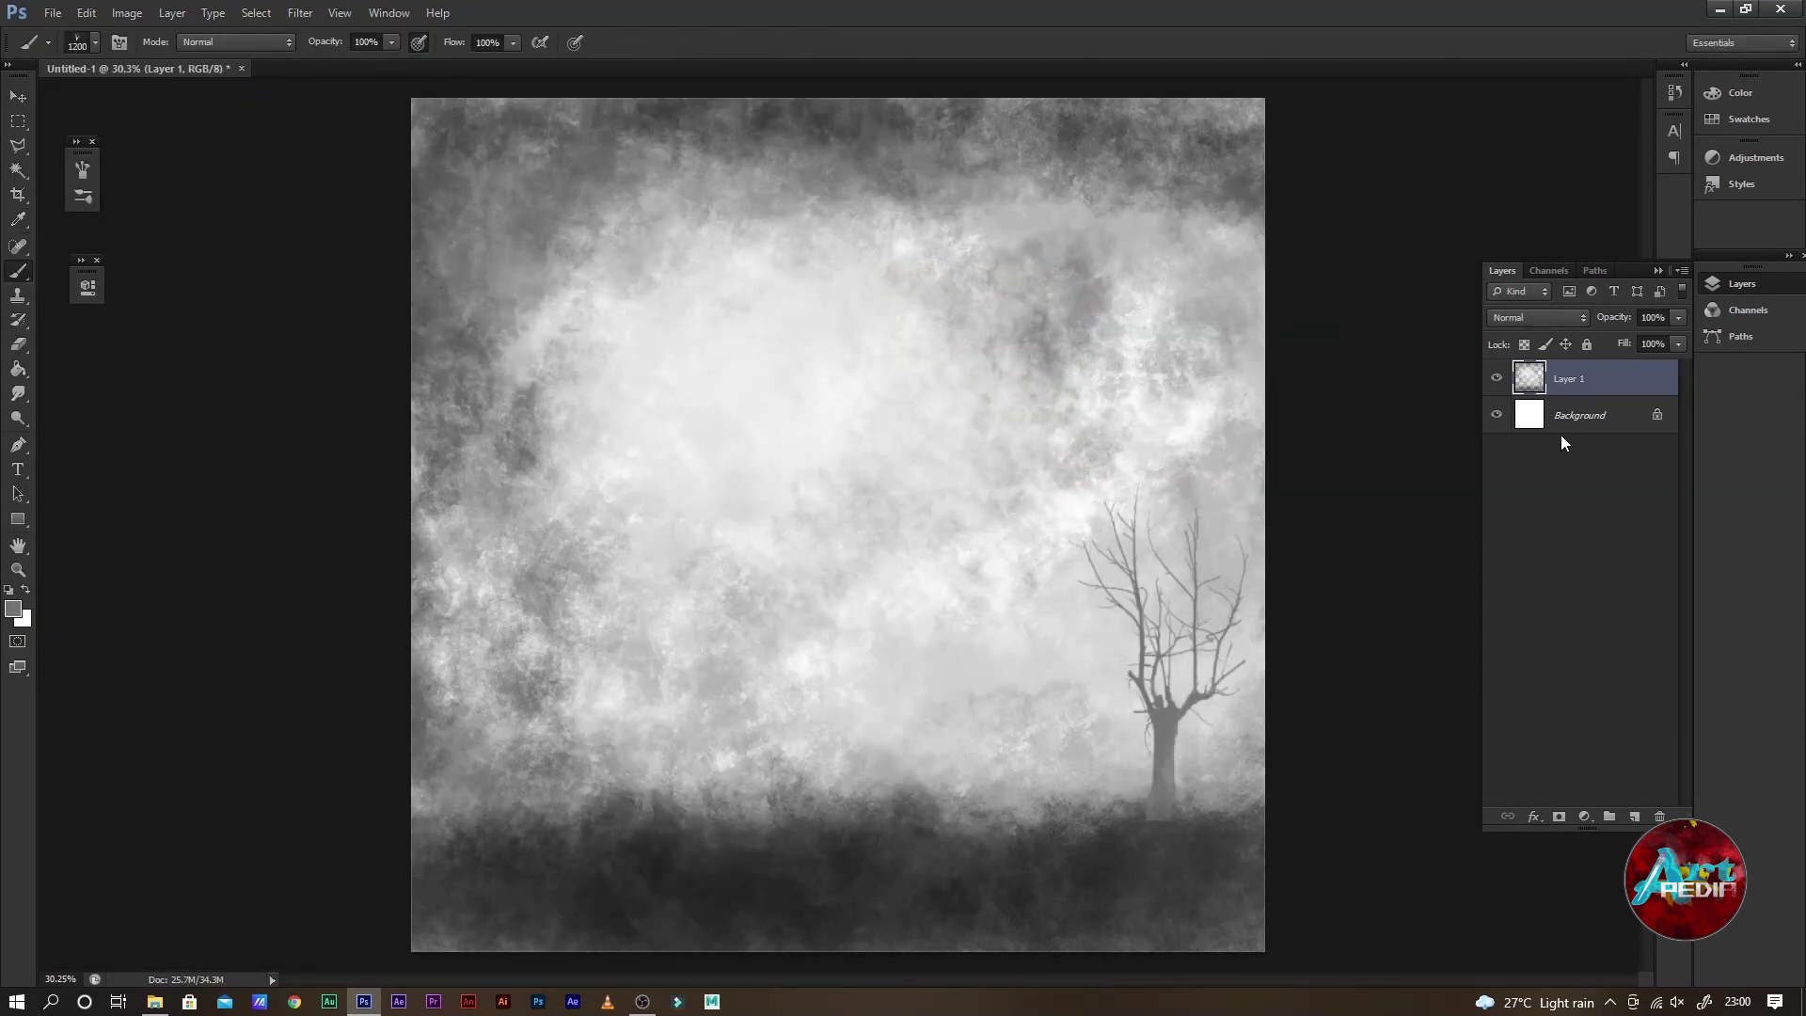
click(83, 170)
key(bracketleft)
key(bracketleft)
key(bracketleft)
click(1092, 734)
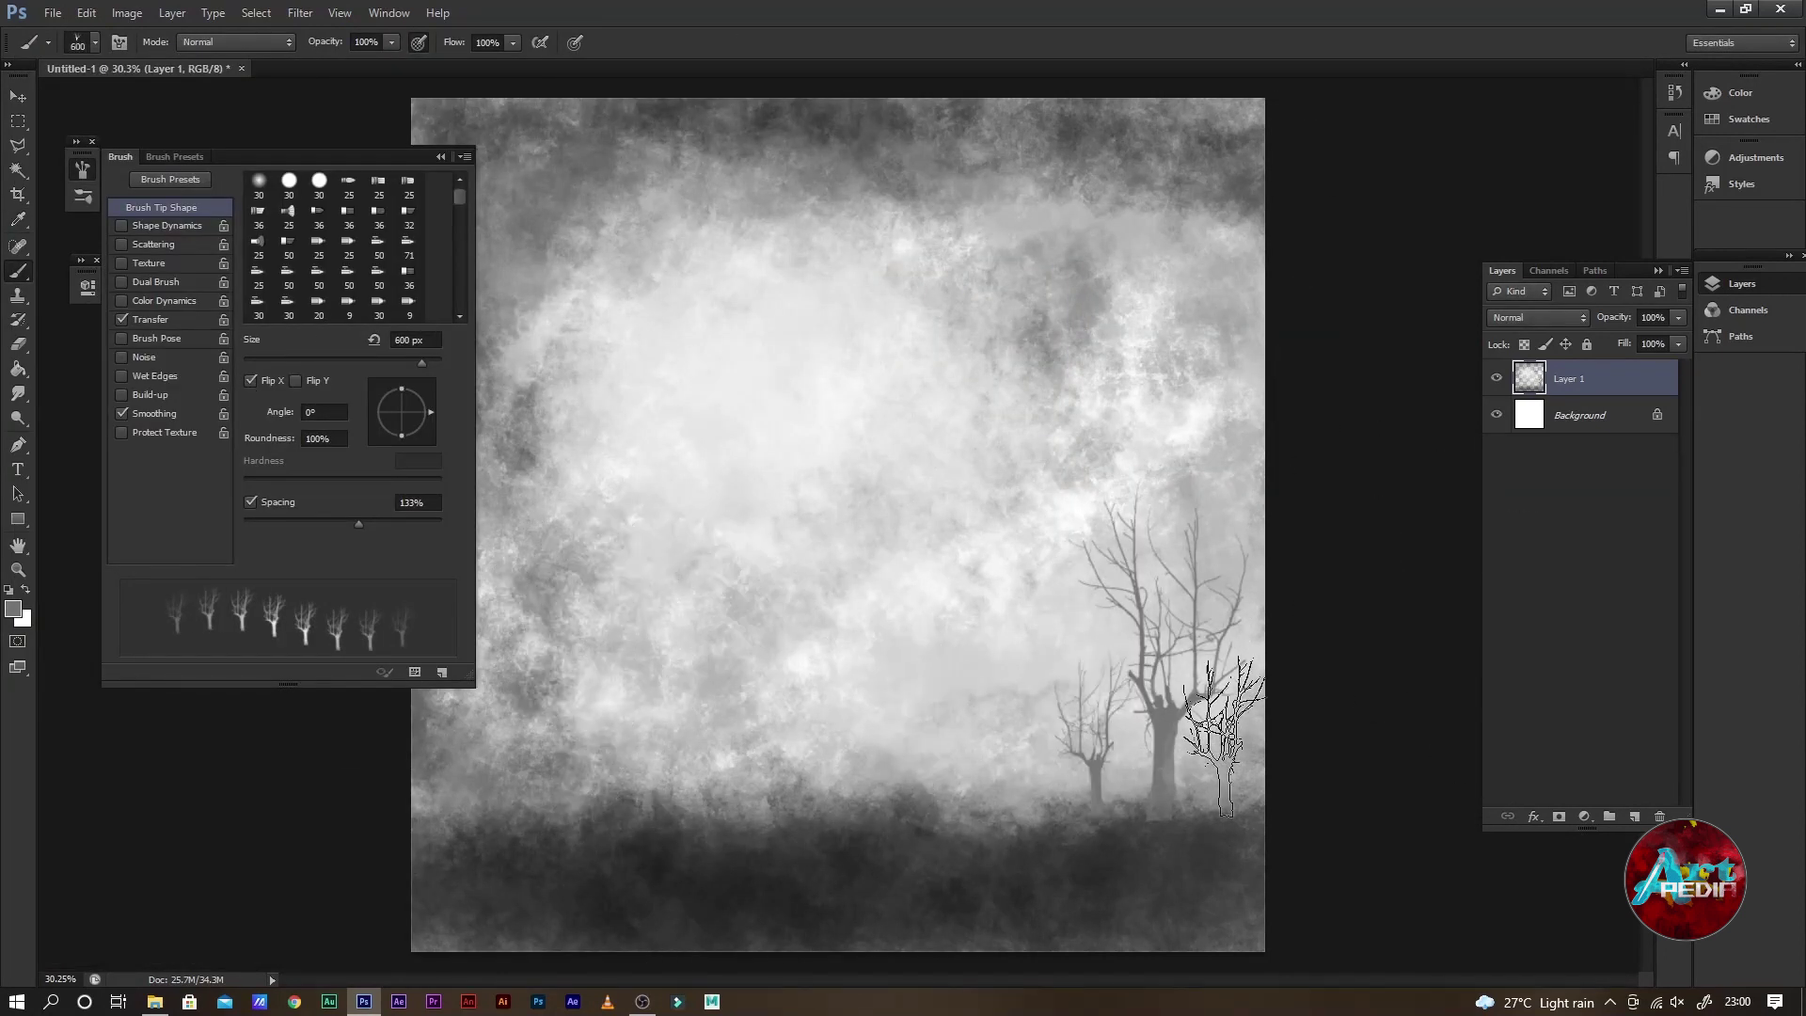
Adjust the brush size and choose a large leafless tree brush preset
key(F5)
key(bracketright)
right_click(122, 160)
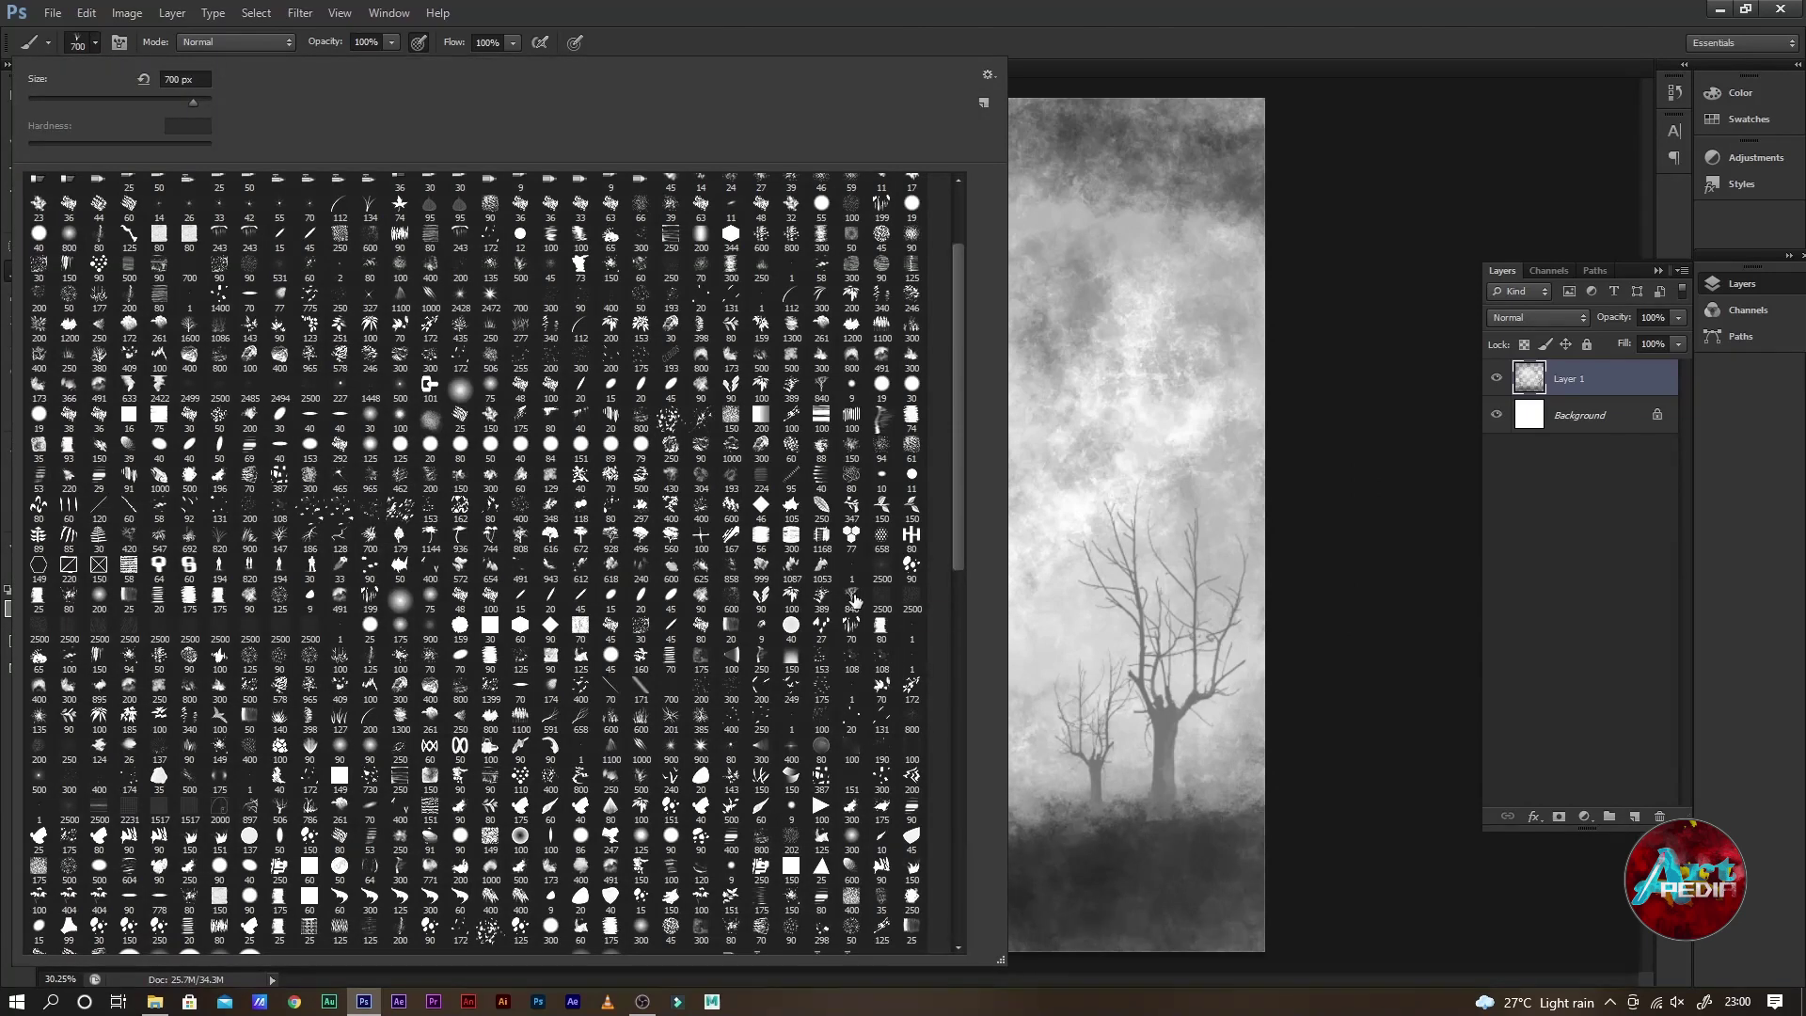
click(611, 533)
Stamp a large black bare tree in the centre on its own new layer
key(ctrl+shift+alt+n)
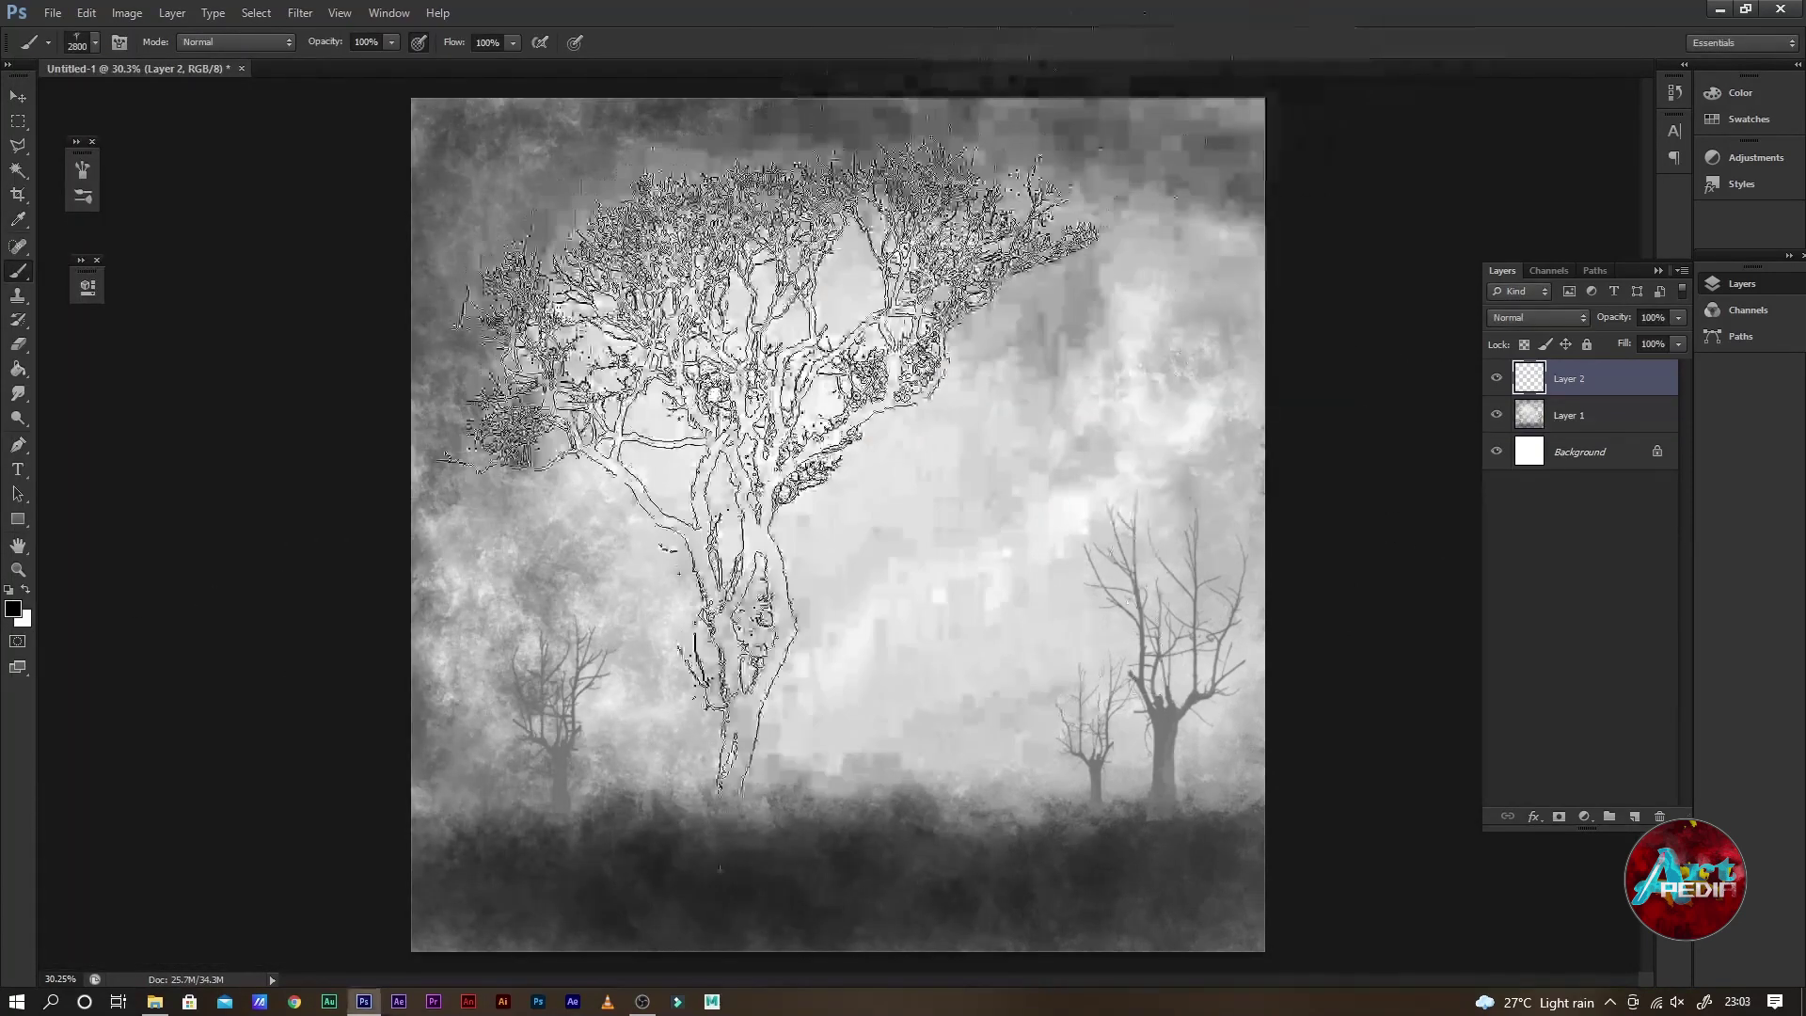
click(757, 475)
key(ctrl+shift+alt+n)
Choose a branch-shaped brush and set its angle and size in the brush tip settings
click(95, 42)
scroll(489, 564, down, 1)
click(279, 840)
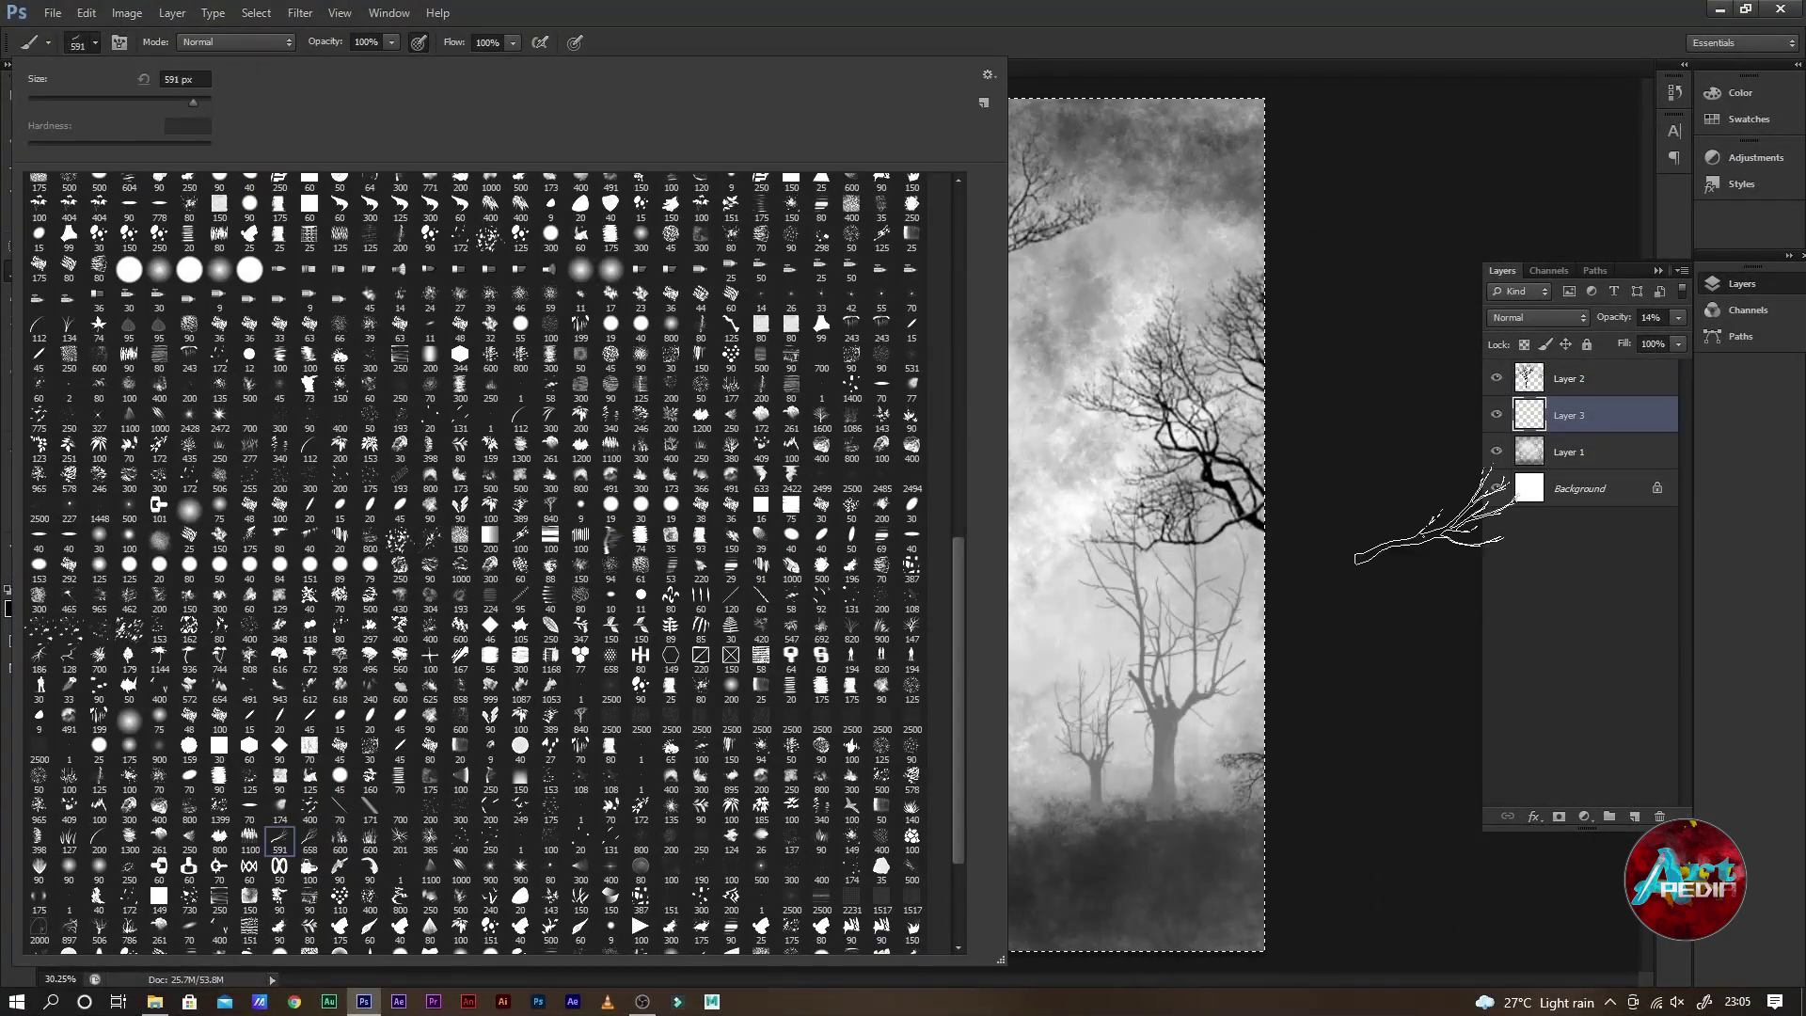
key(Return)
key(F5)
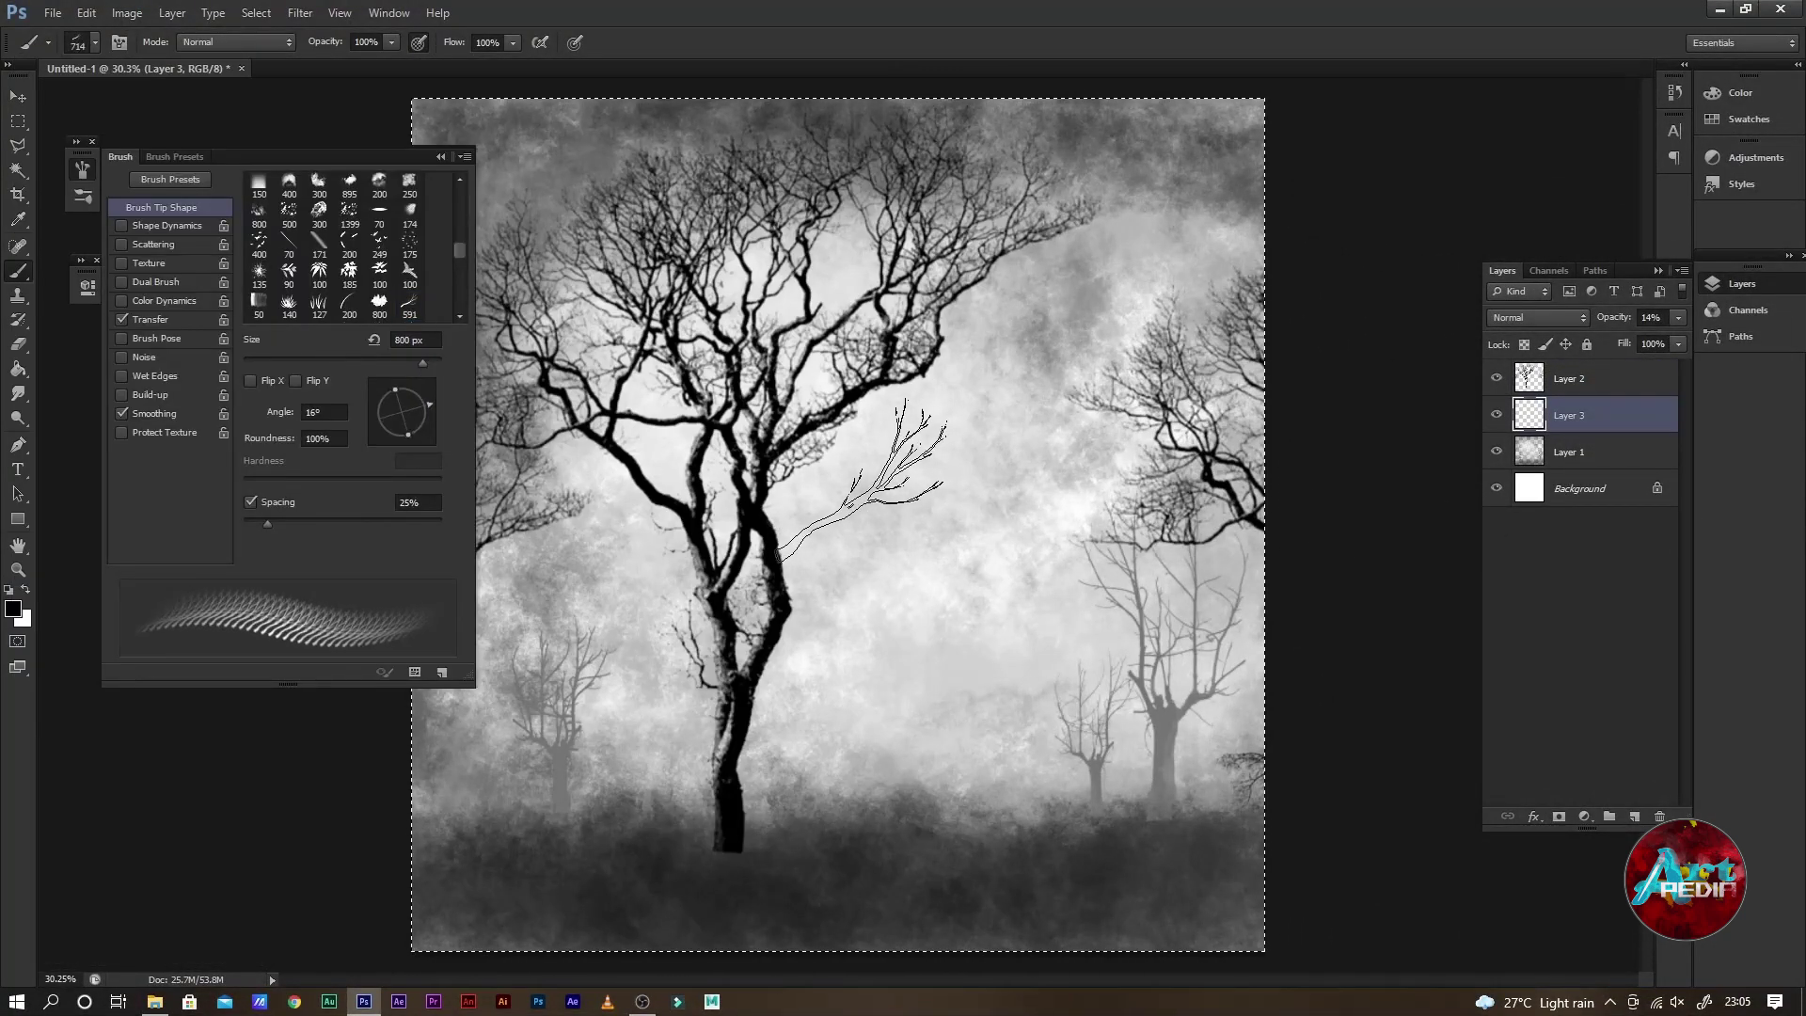
drag(430, 405, 437, 432)
drag(425, 359, 425, 350)
text(730)
text(600)
key(alt+bracketright)
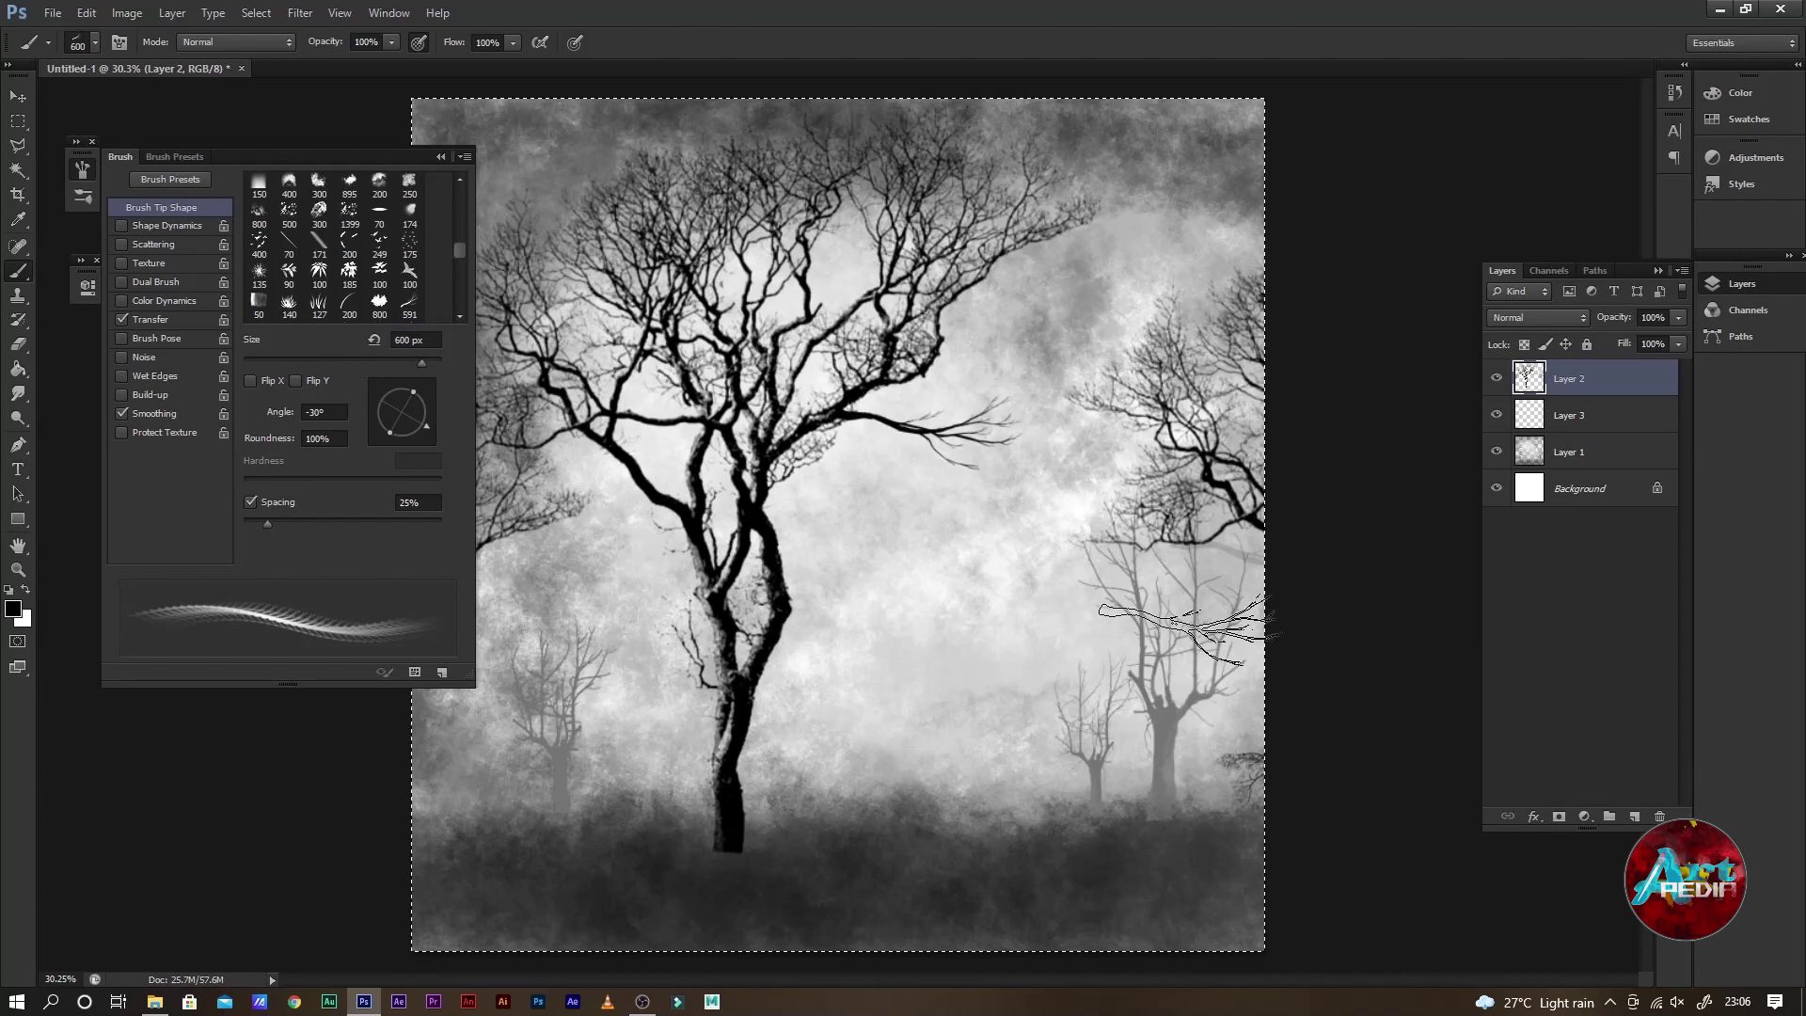
On a new layer, paint black grass across the bottom of the scene
key(ctrl+shift+alt+n)
key(F5)
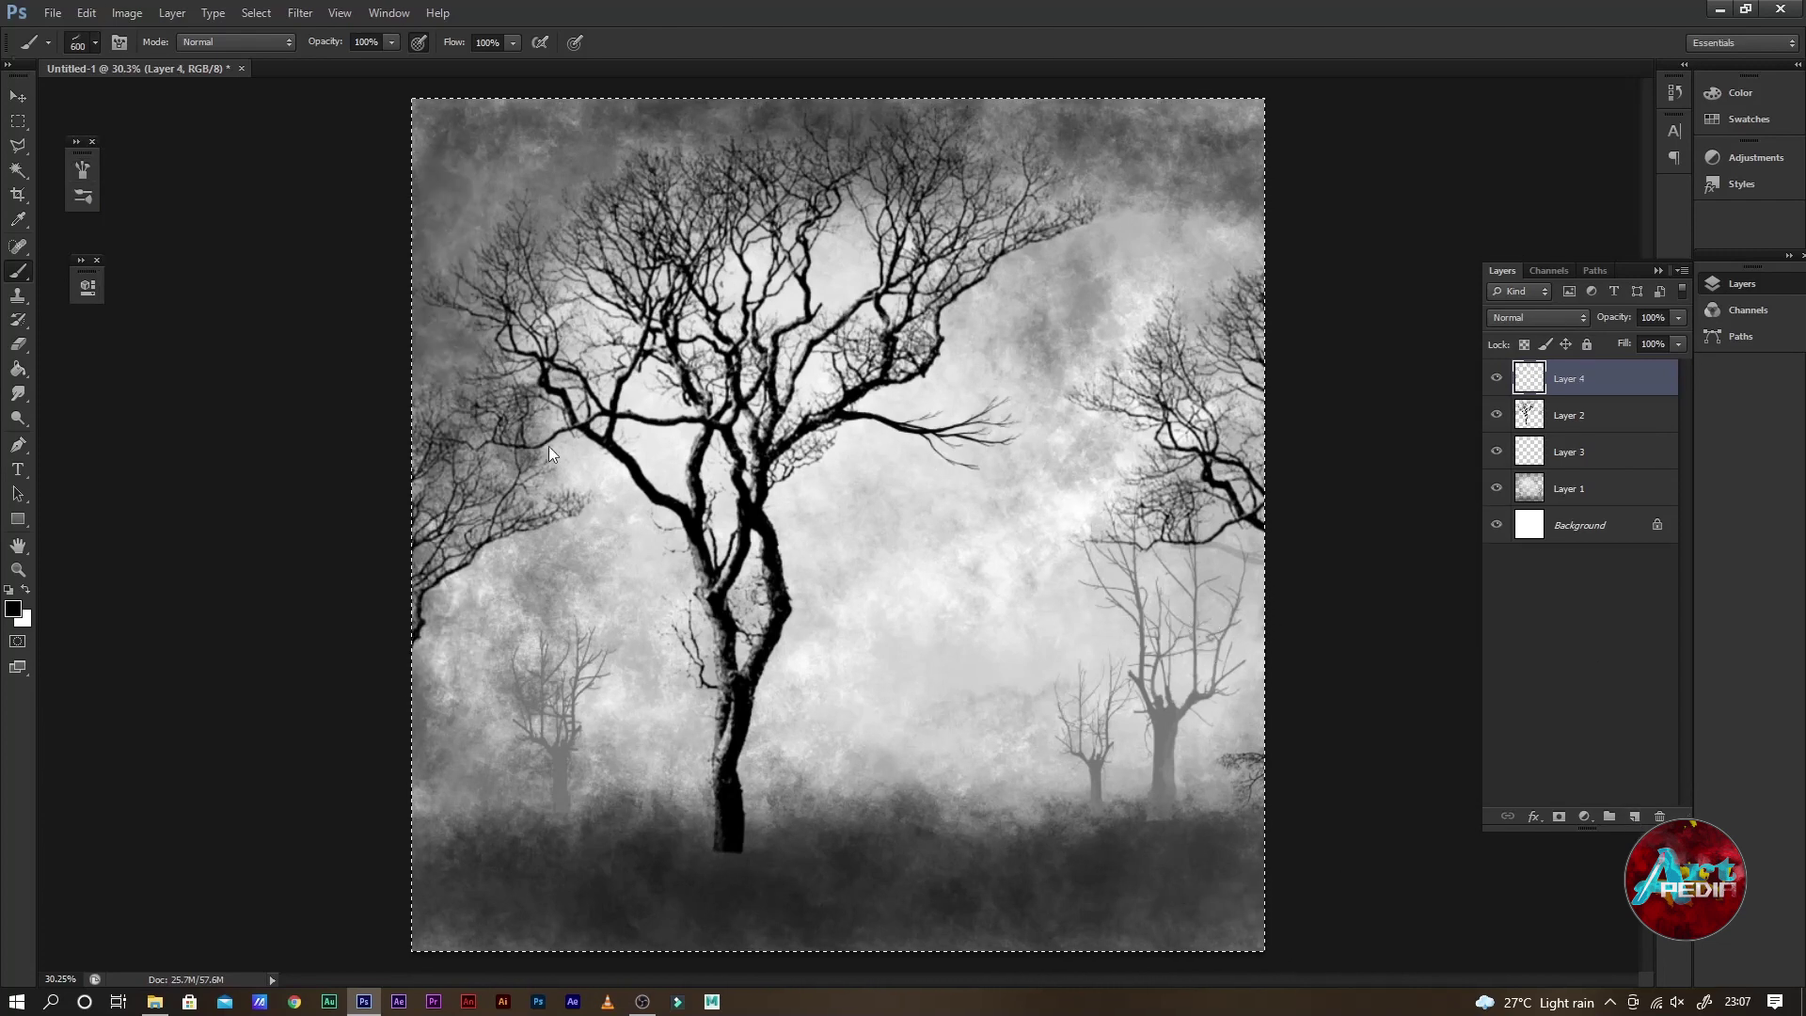
drag(471, 828, 1222, 818)
key(bracketleft)
key(bracketleft)
key(bracketleft)
drag(499, 846, 790, 846)
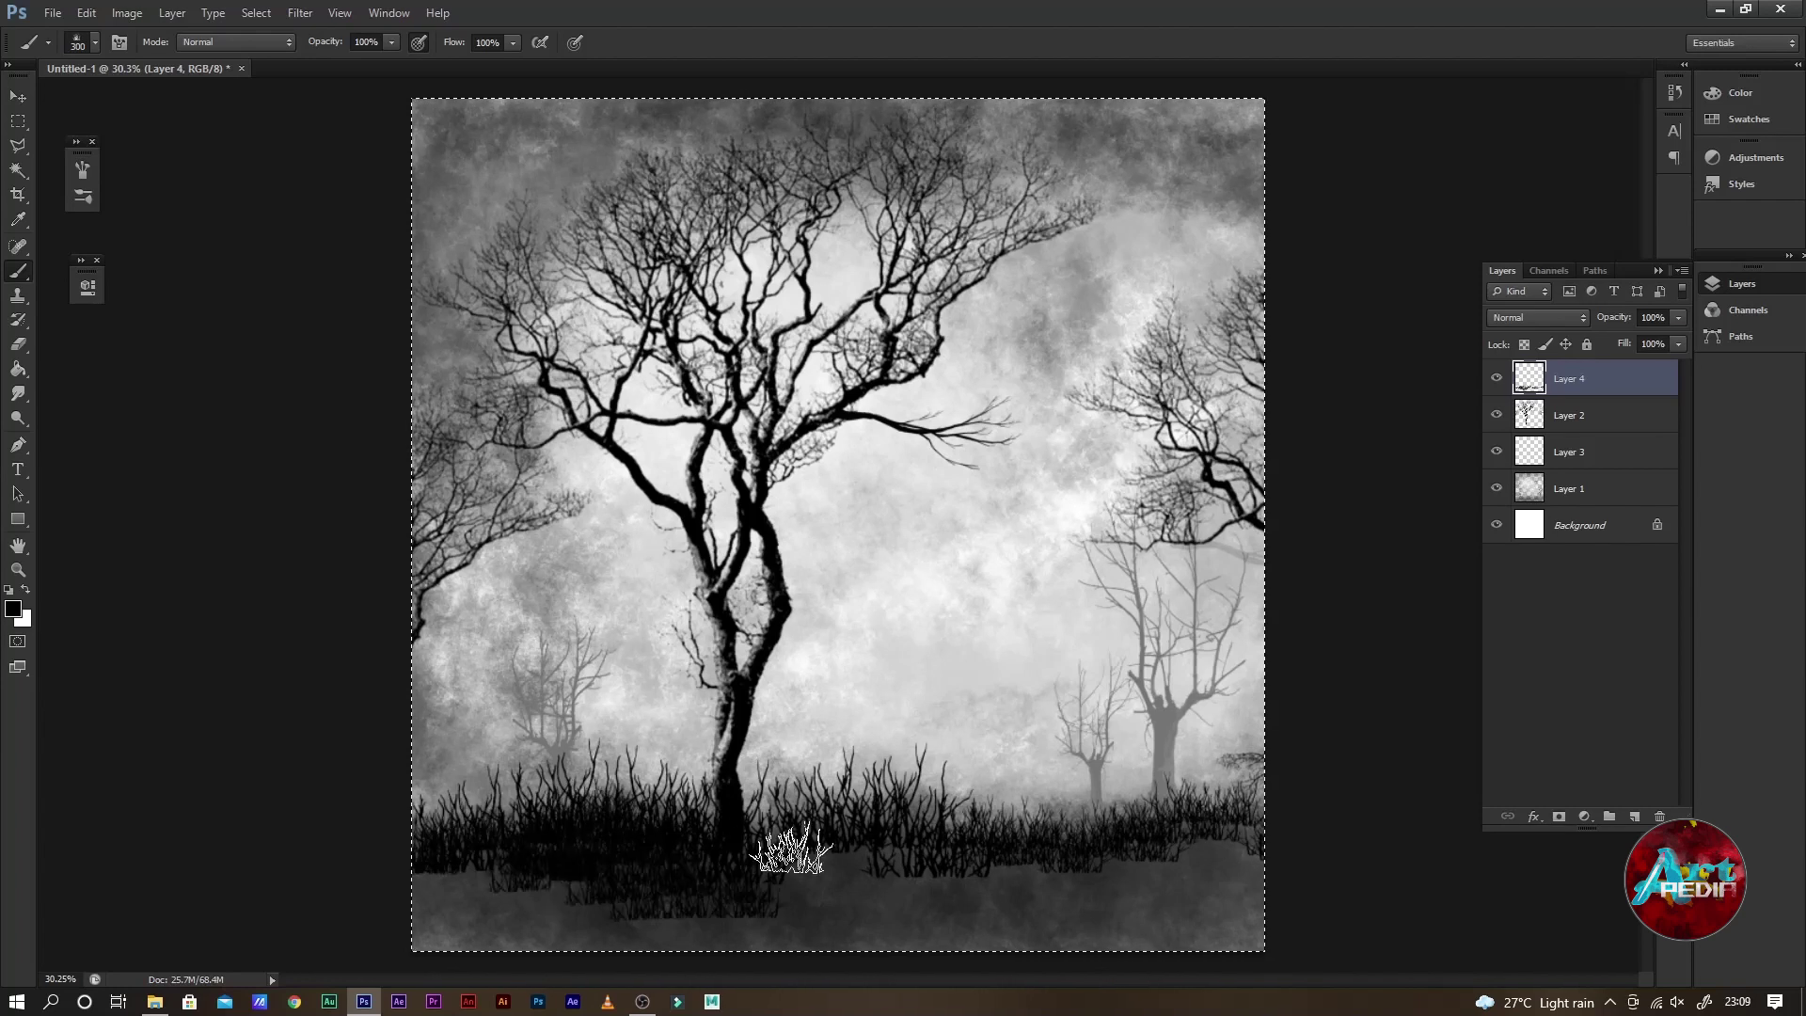
Add more grass with a size-175 grass brush and thin some with the Eraser
right_click(141, 715)
double_click(549, 496)
mouse_move(838, 919)
mouse_down()
mouse_move(528, 879)
mouse_move(612, 904)
mouse_move(1089, 879)
mouse_move(665, 847)
mouse_up()
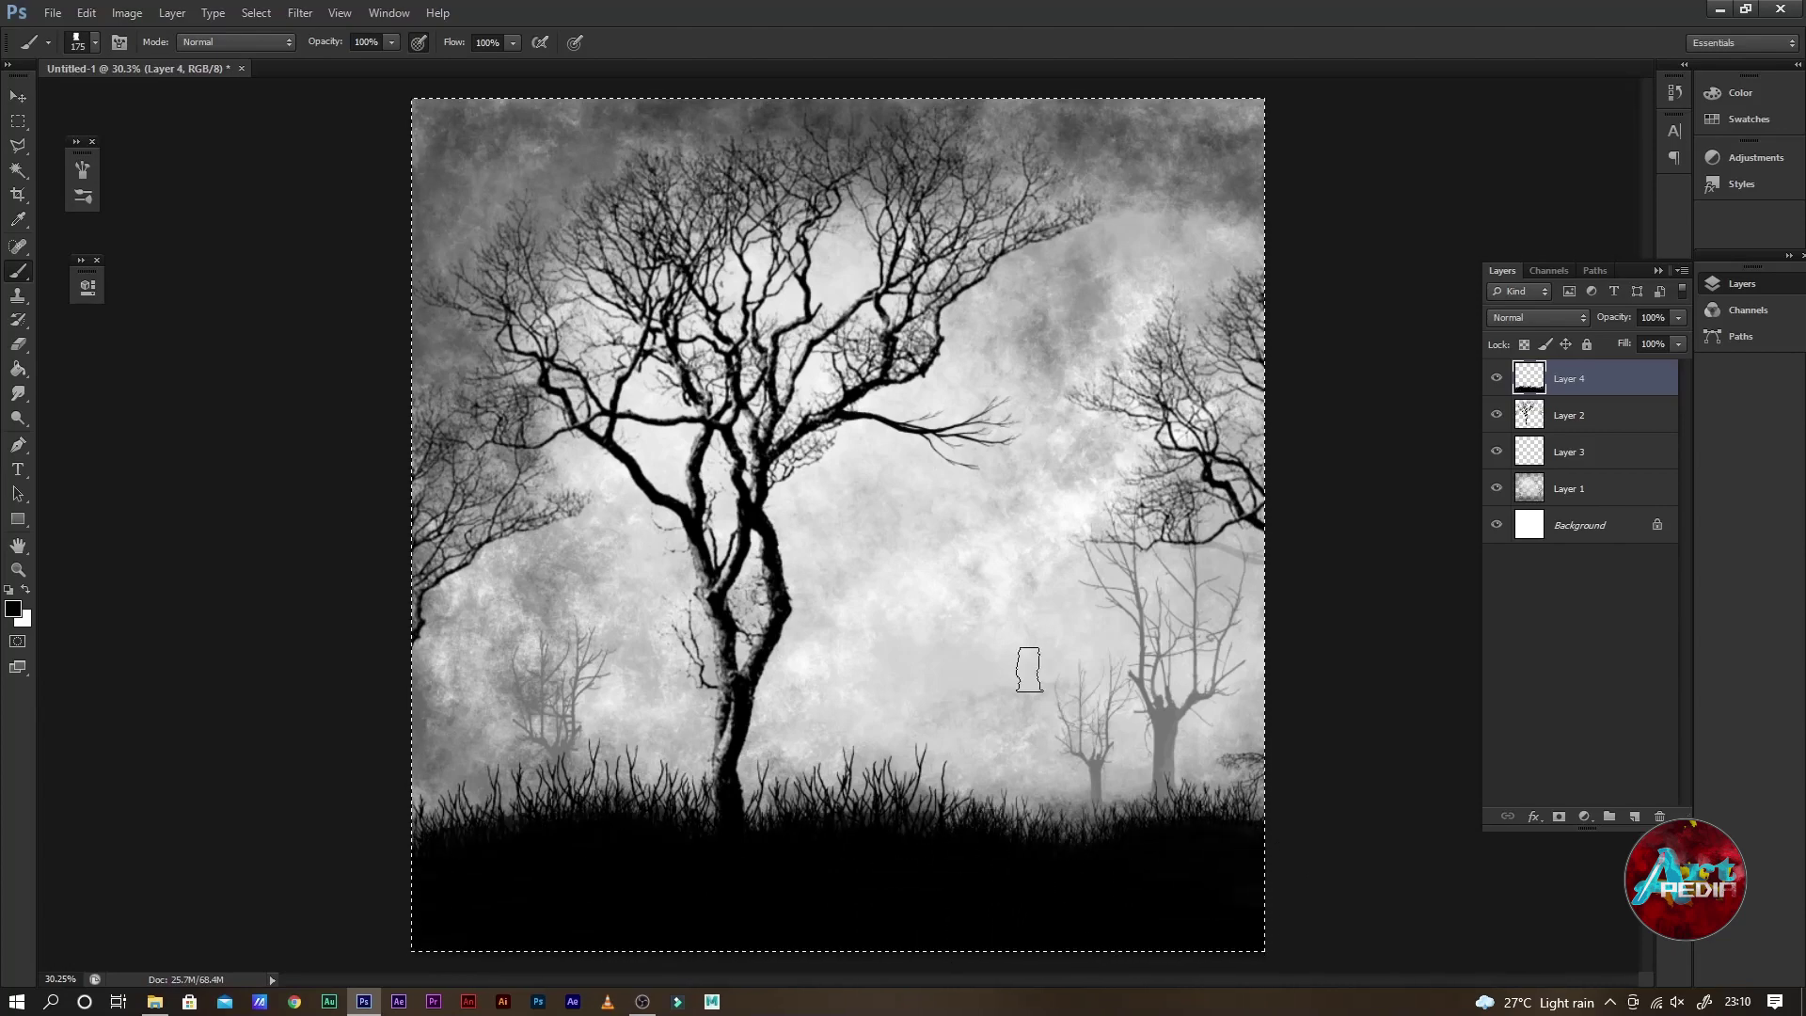
key(e)
drag(941, 776, 895, 740)
ctrl+click(1512, 455)
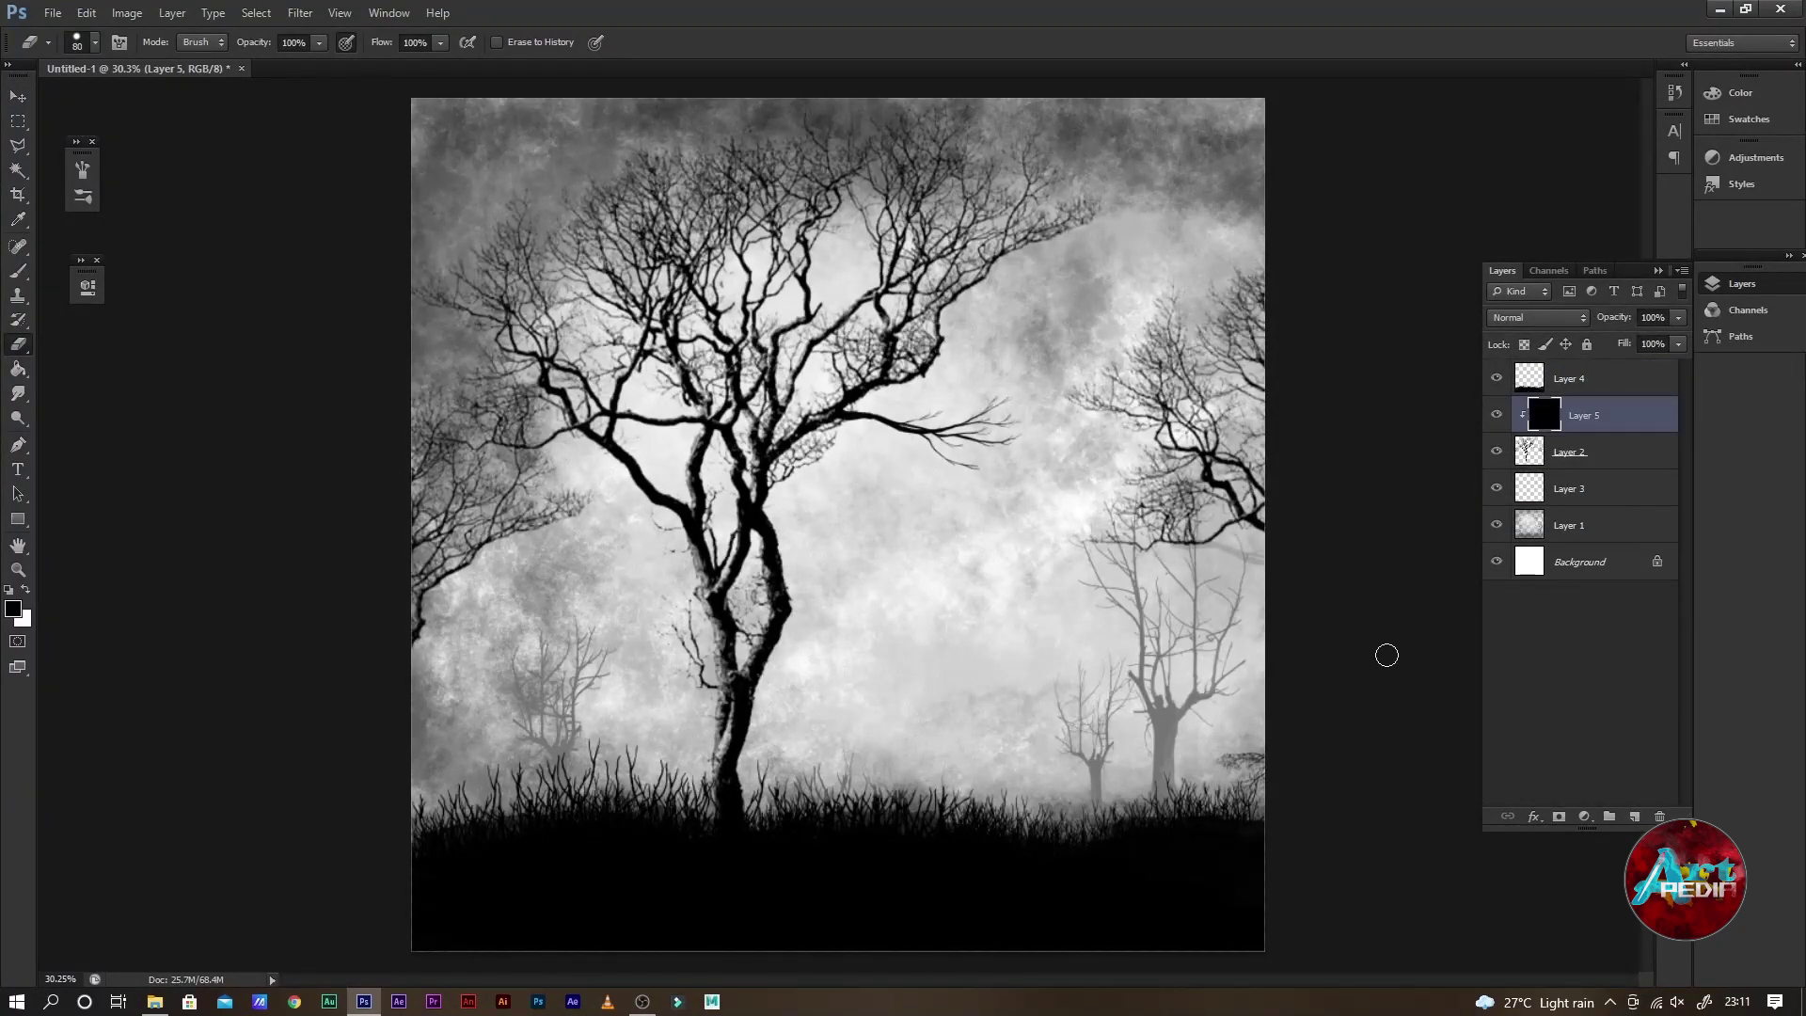
Darken the main tree's lower trunk with brush strokes on its layer, then select all on Layer 3
key(alt+bracketleft)
key(b)
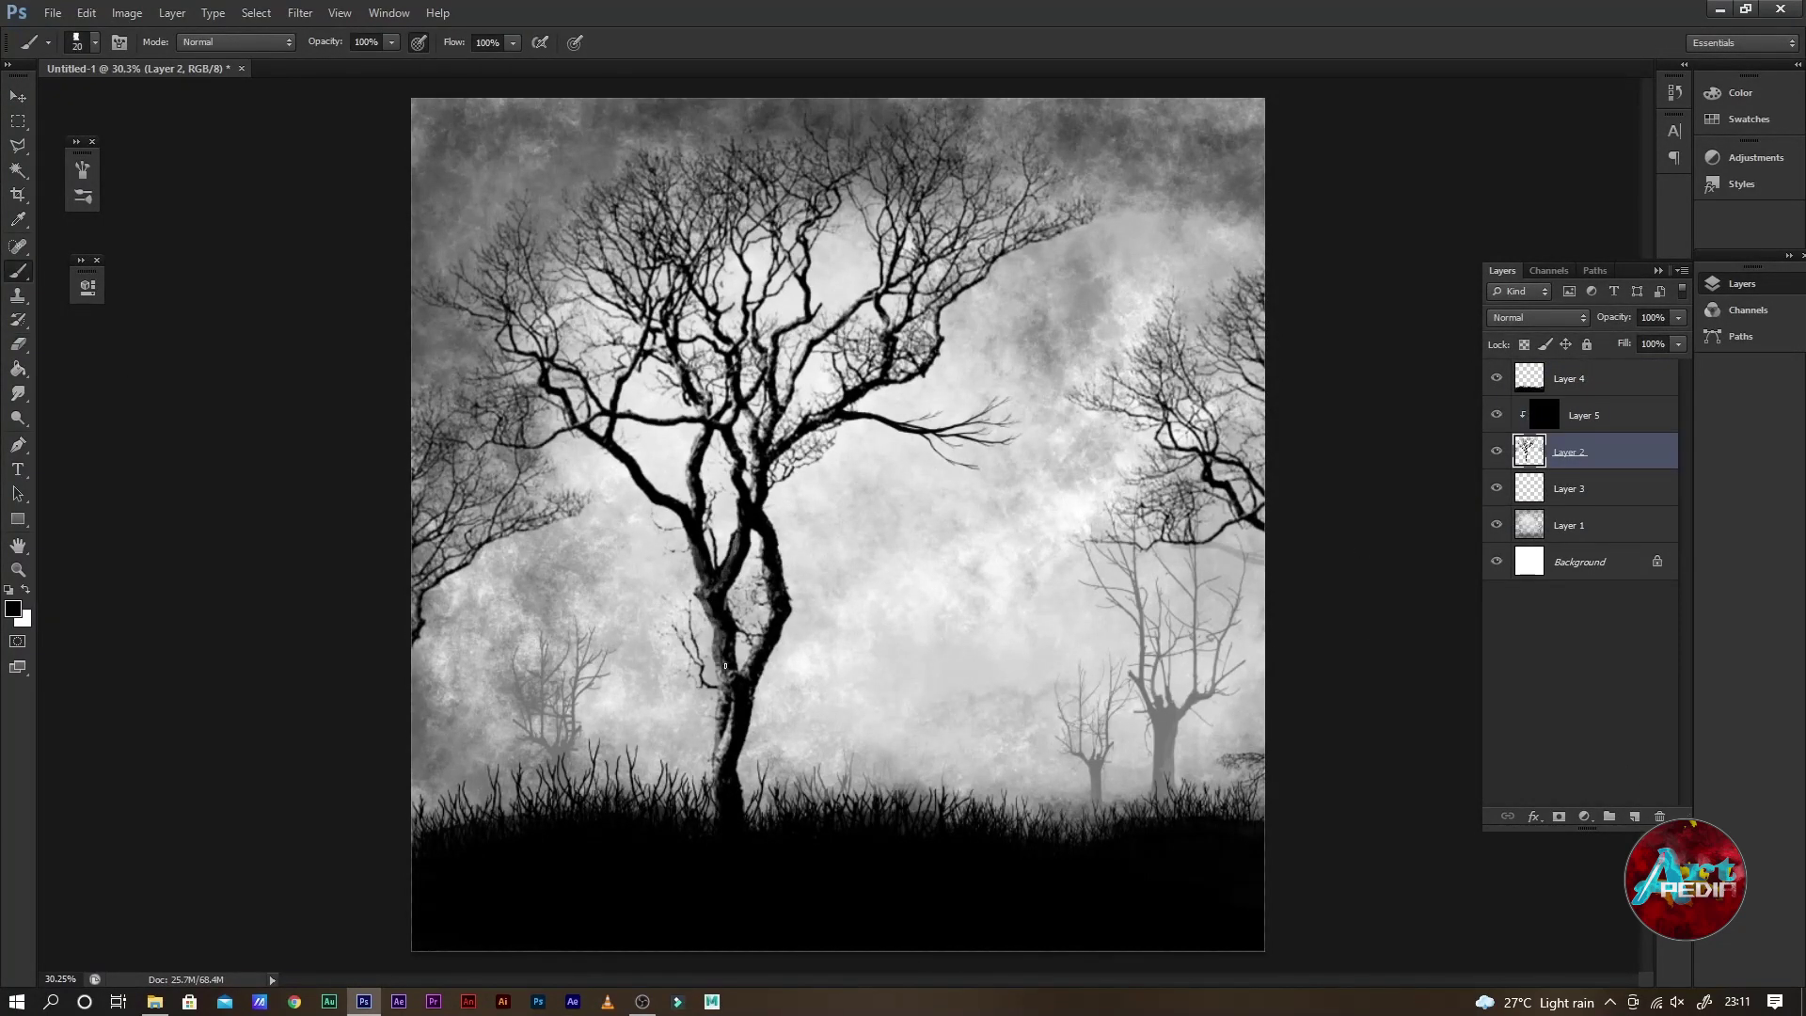
drag(726, 745, 691, 824)
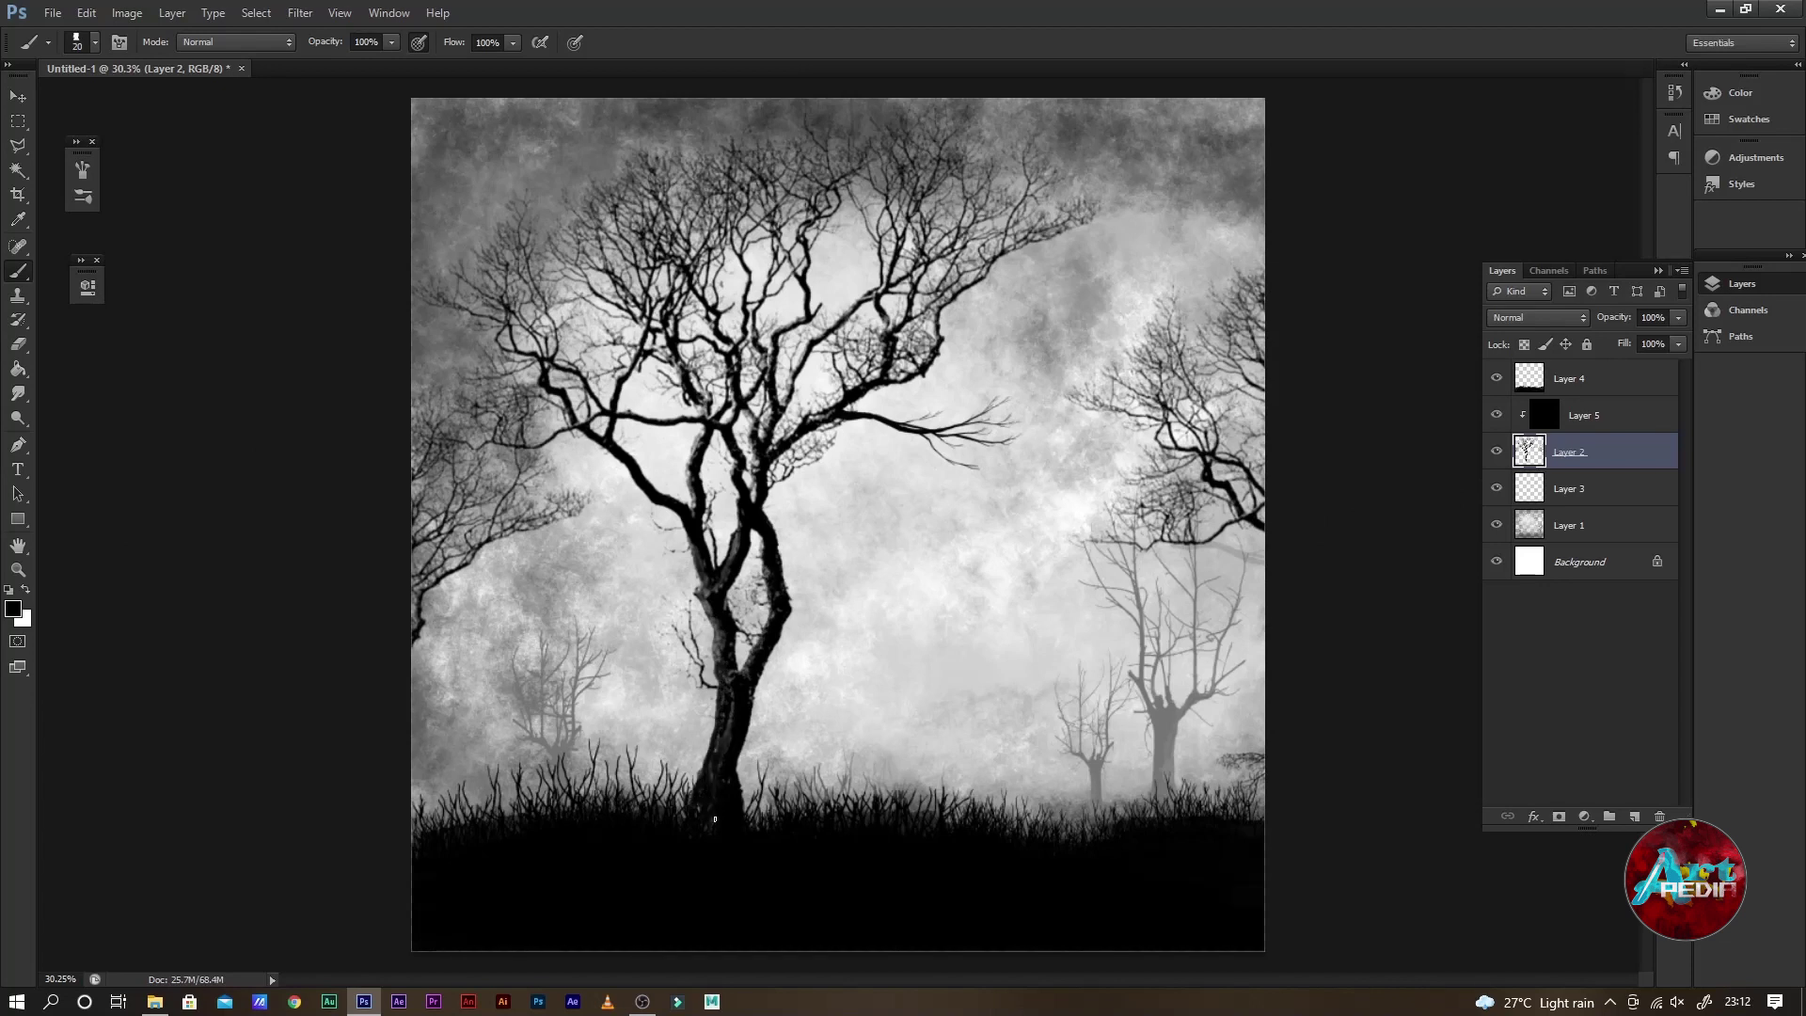
key(alt+bracketleft)
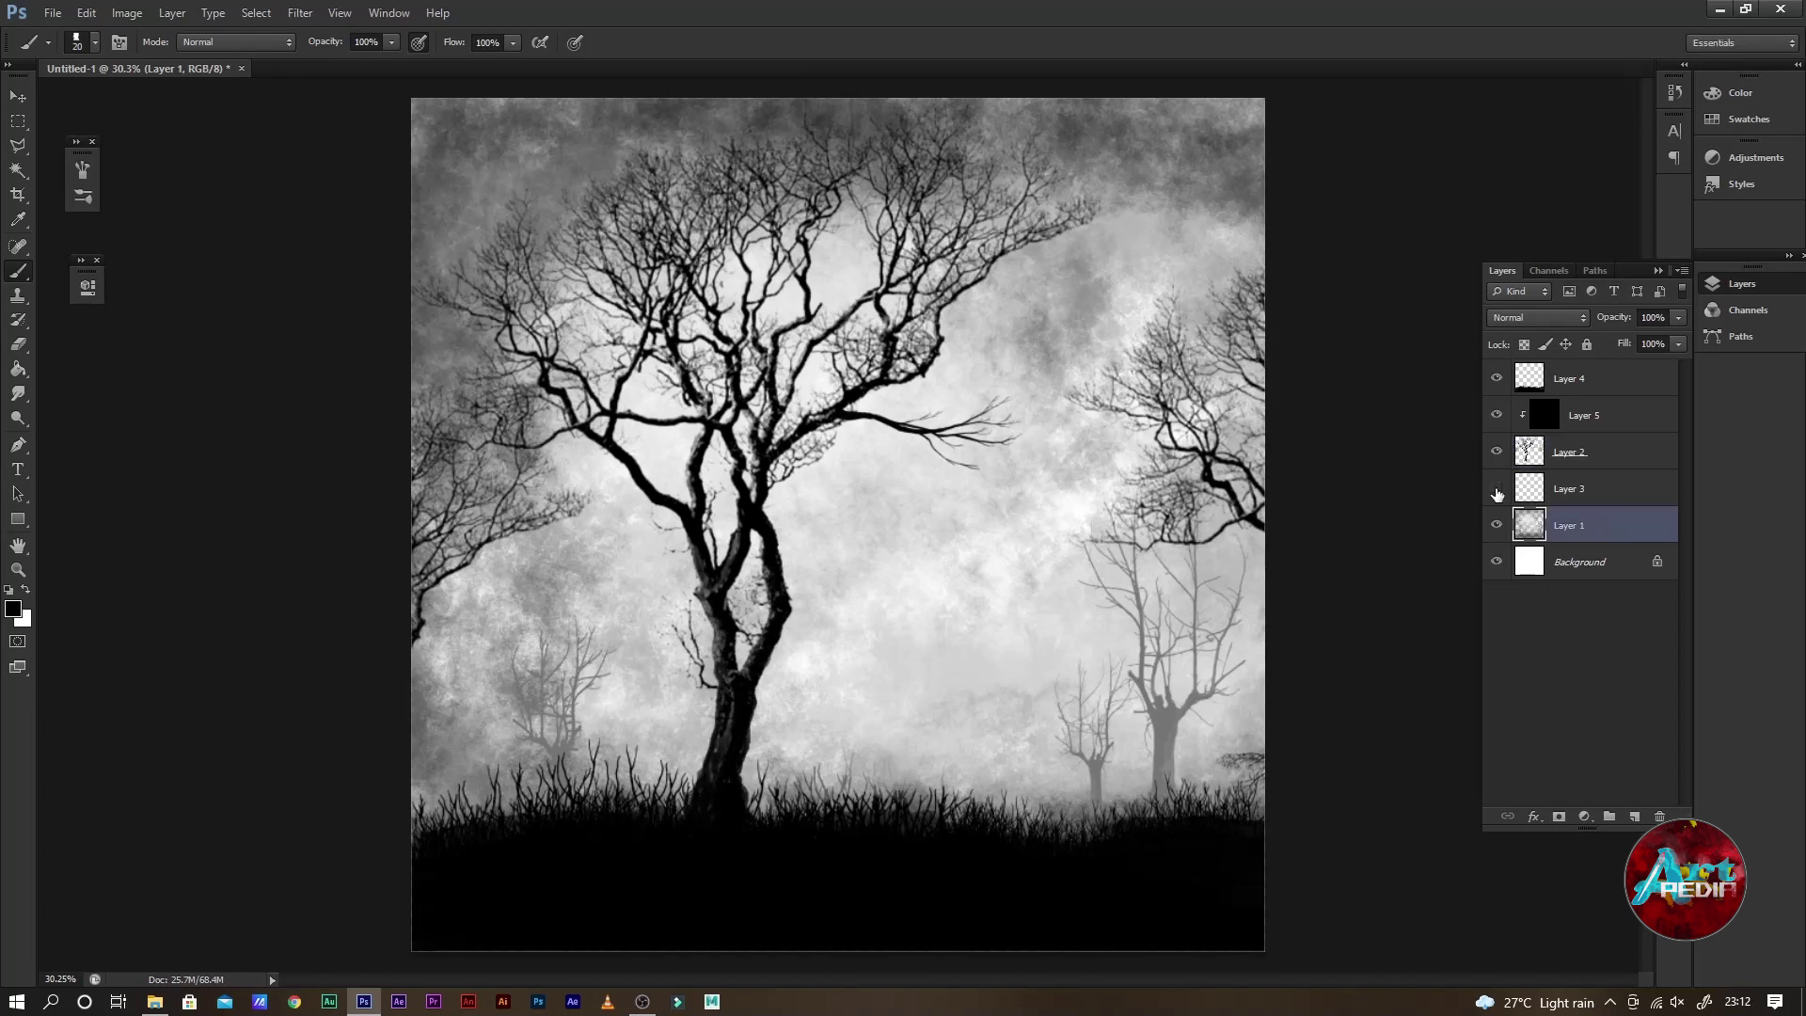
key(ctrl+a)
Brush white fog over the grass and tree base with an 800 px soft brush
click(95, 42)
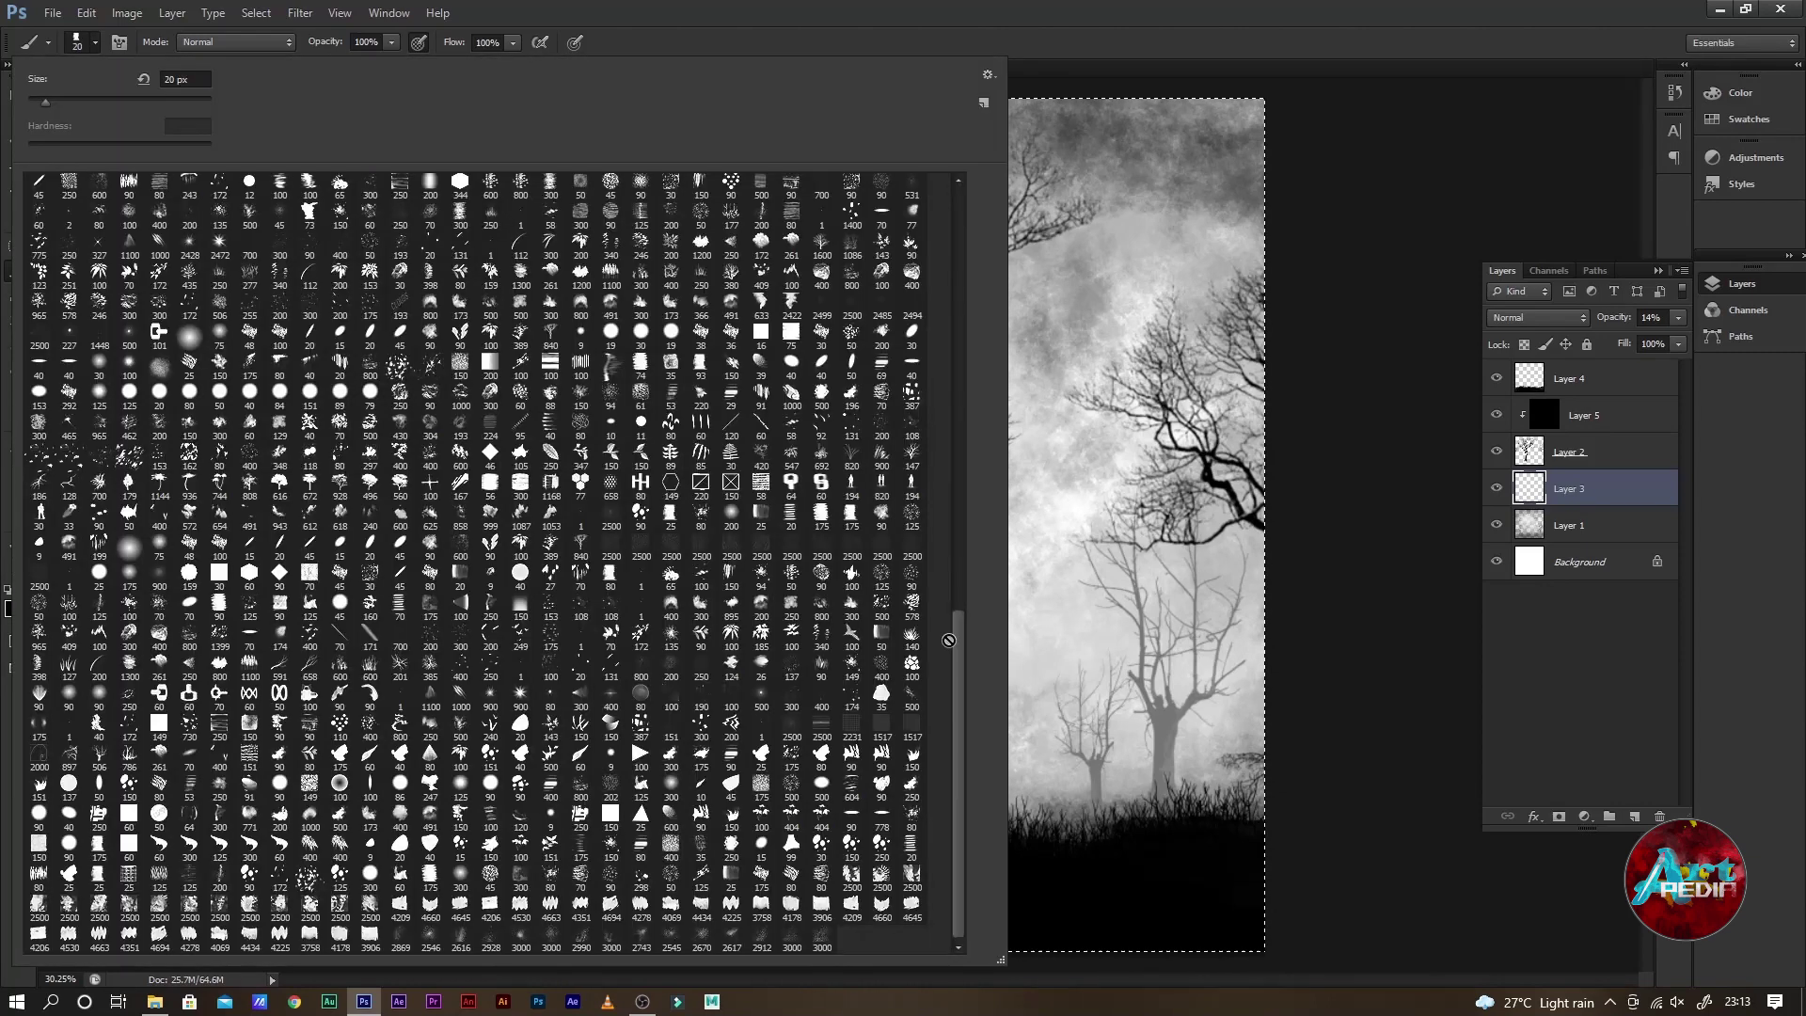
scroll(968, 702, up, 10)
key(Return)
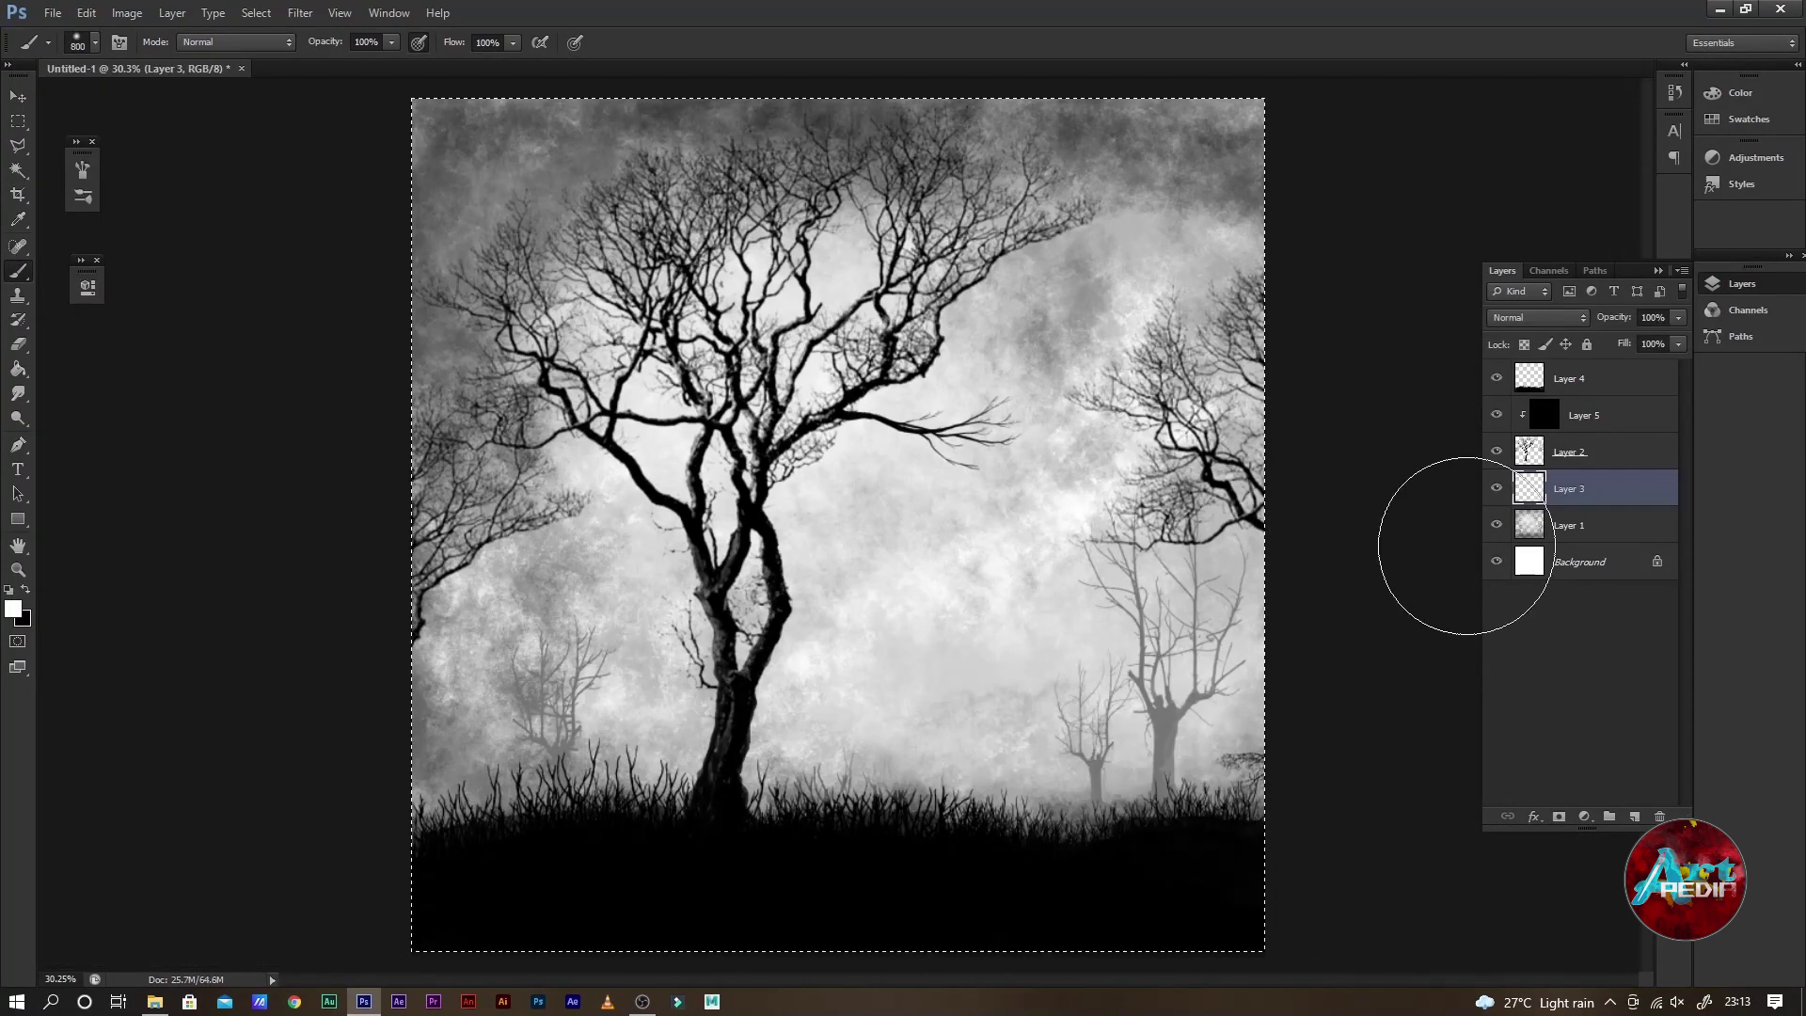
drag(823, 810, 536, 858)
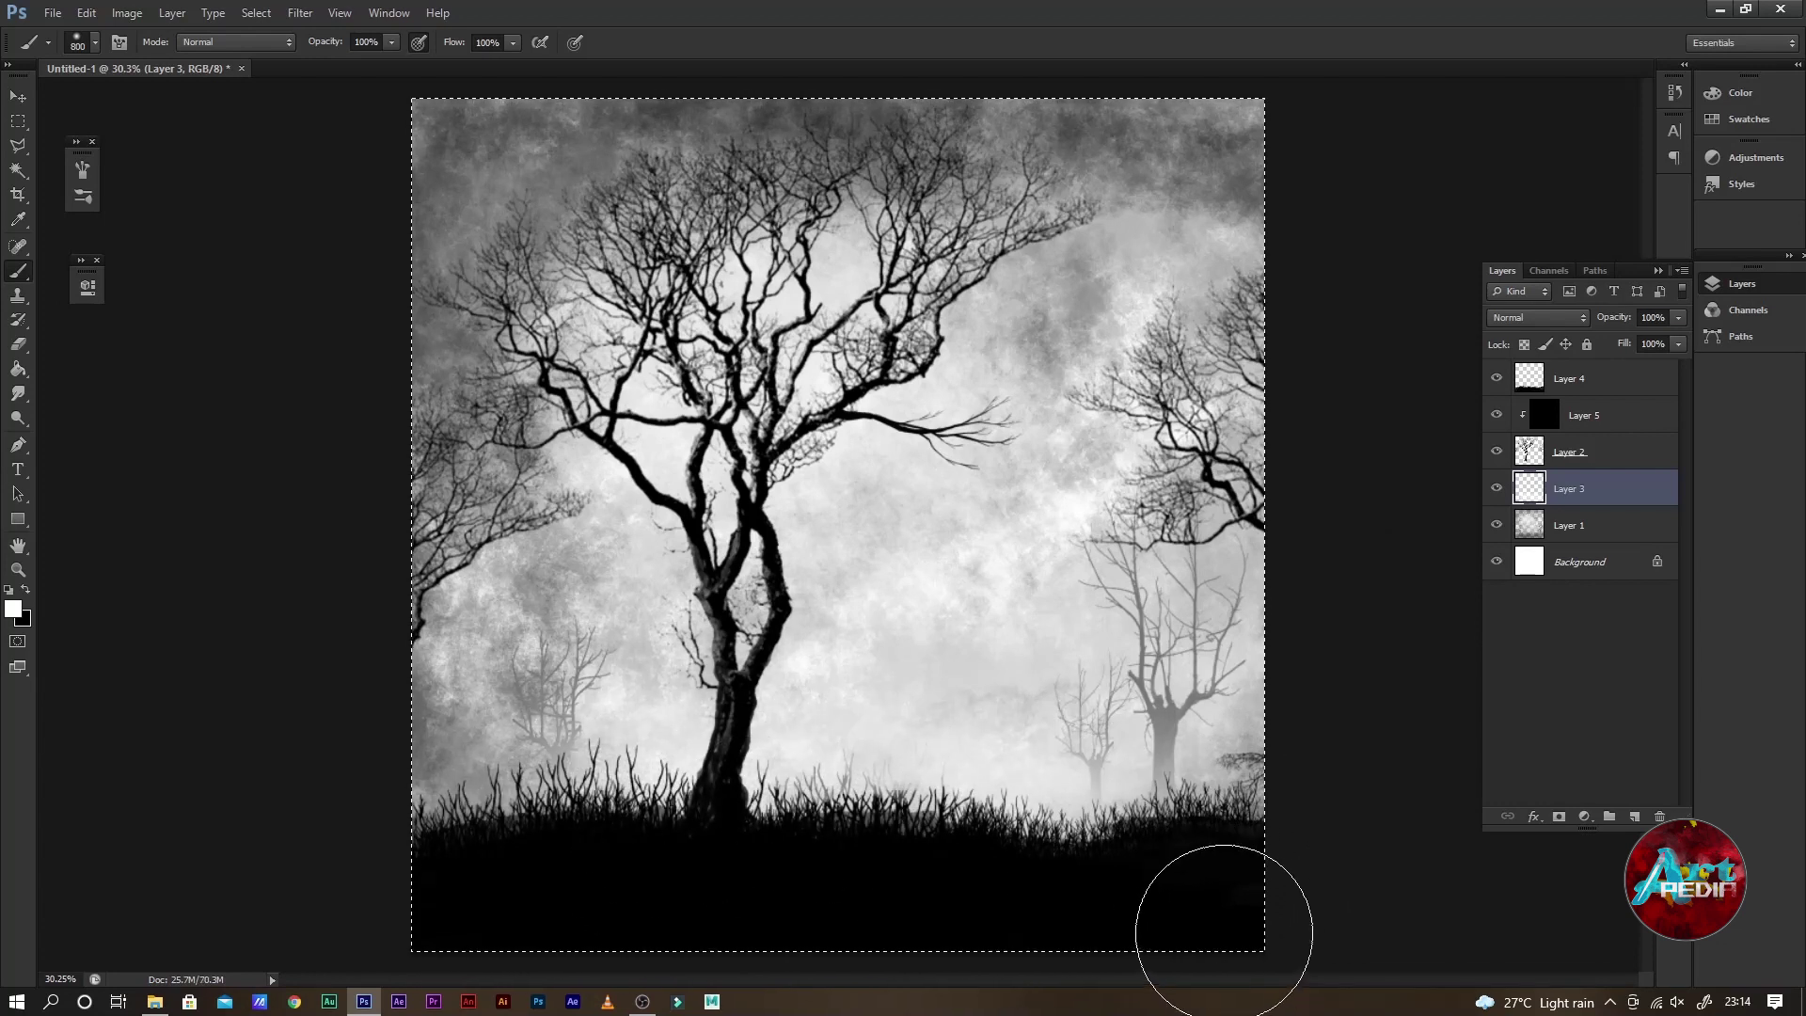
On a new layer, paint black to darken the sky's edges
ctrl+click(1633, 816)
key(x)
drag(486, 179, 1084, 203)
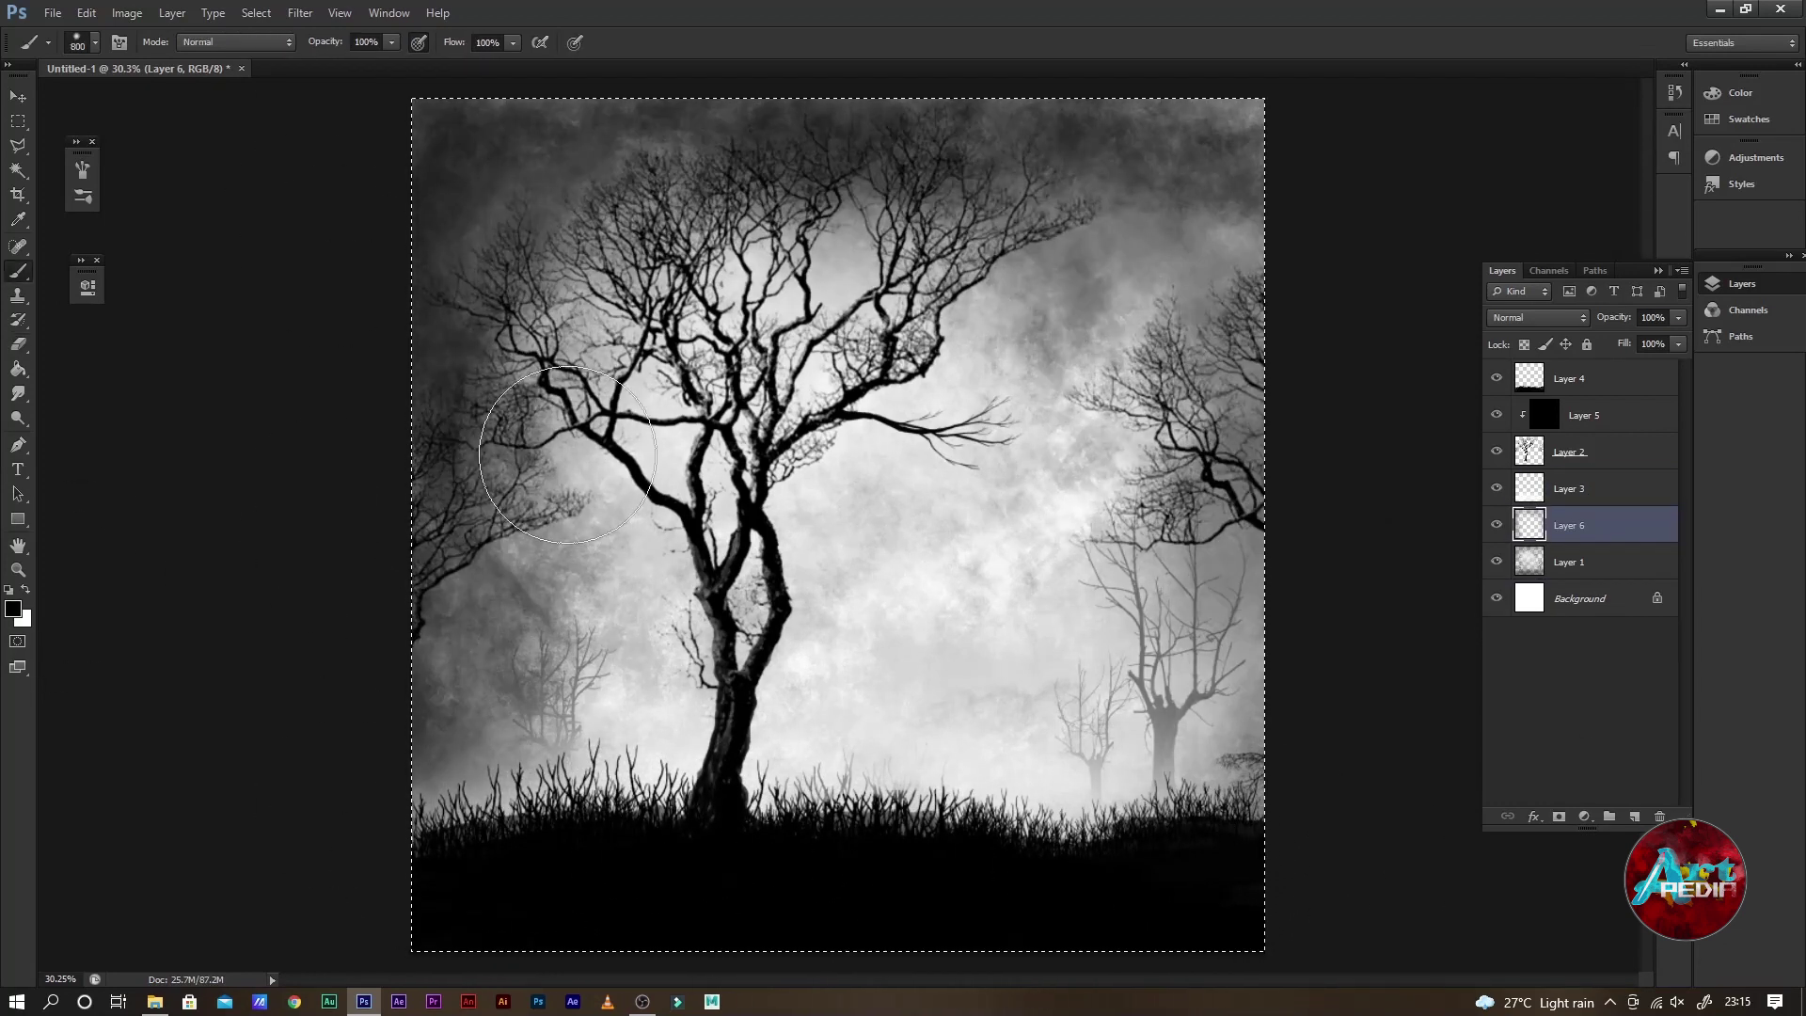
Paint four faint vertical streaks in the distance with a small brush at 37% opacity
click(95, 43)
key(Return)
key(alt+bracketright)
key(3)
key(7)
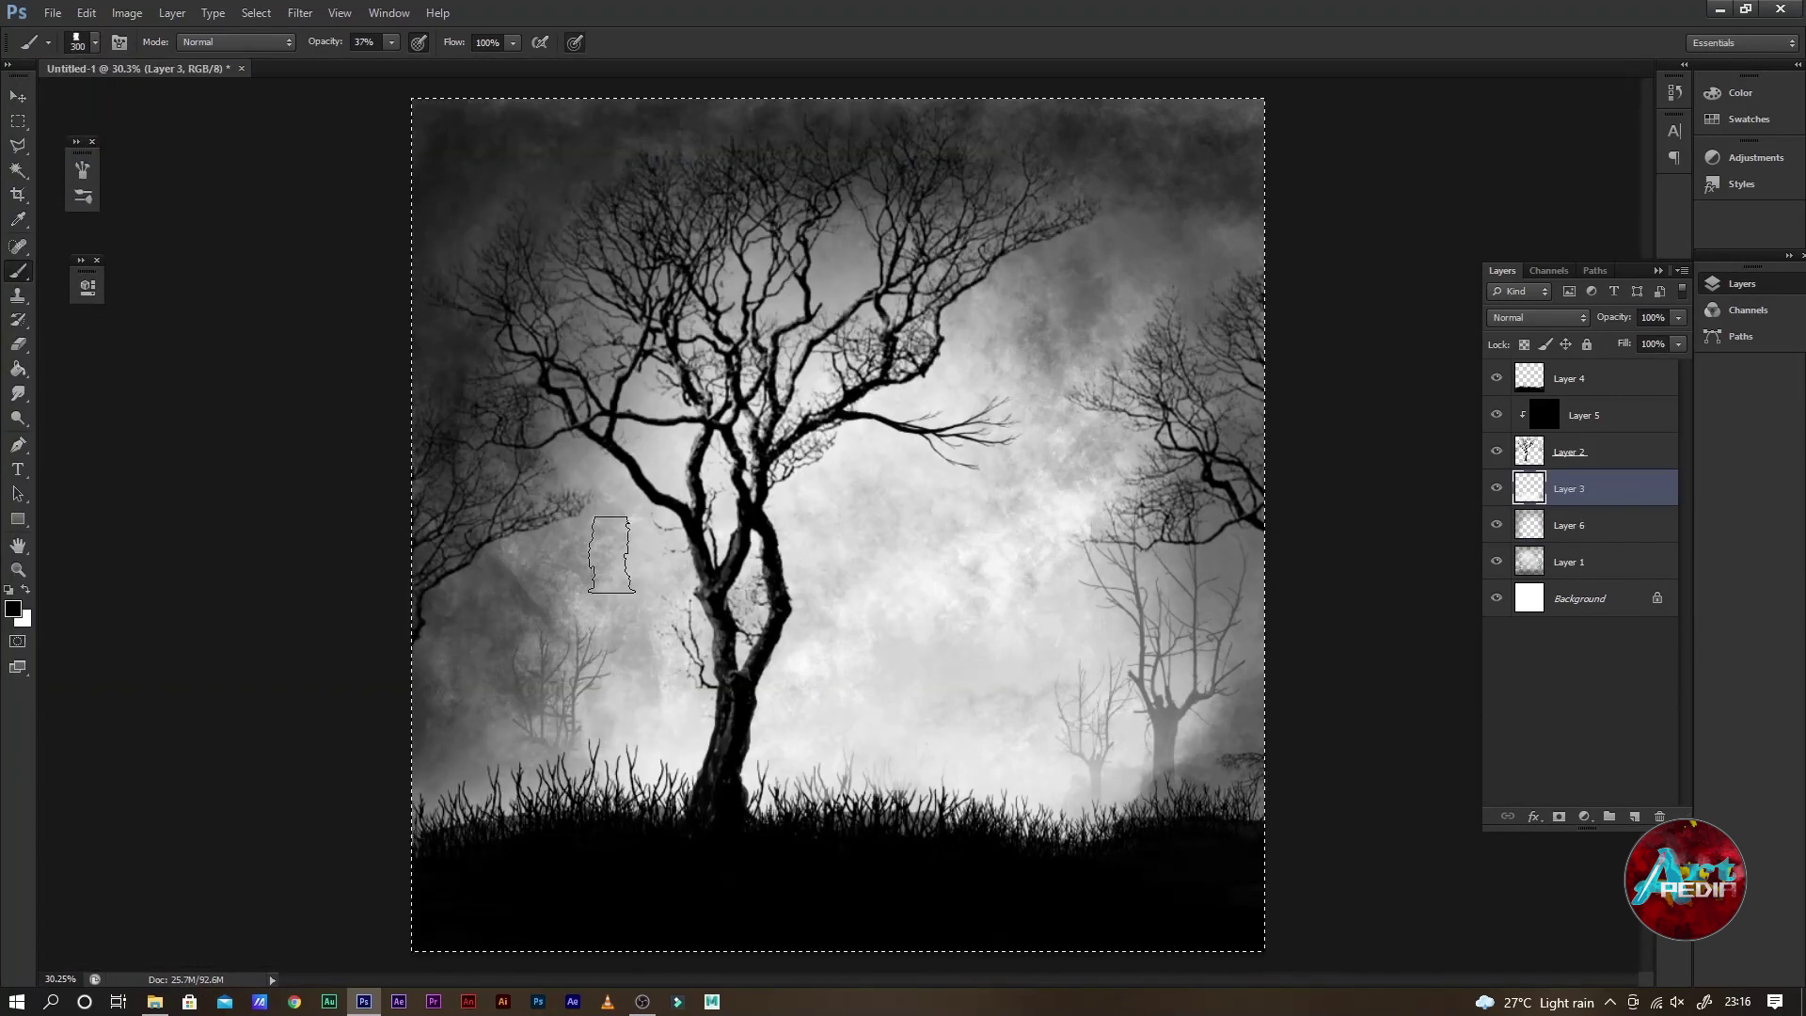
key(bracketleft)
drag(1066, 451, 1072, 713)
drag(1045, 485, 1046, 688)
drag(998, 491, 1003, 687)
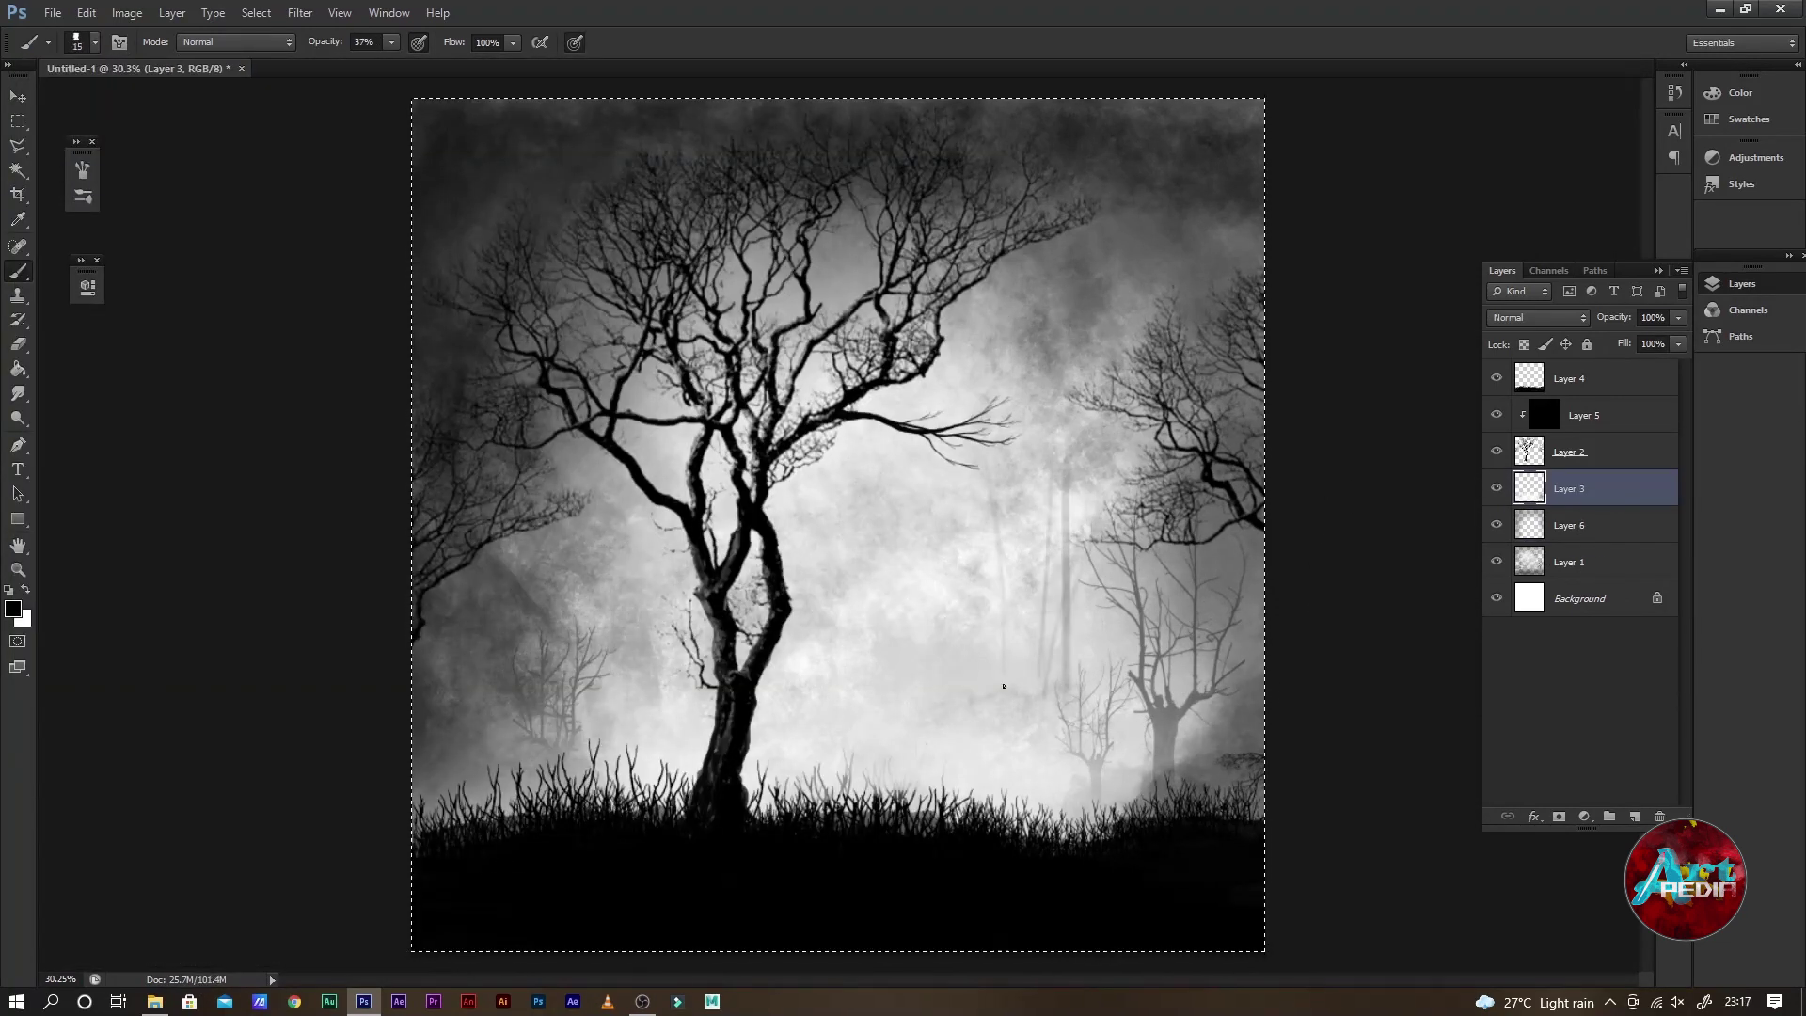
drag(1057, 500, 1067, 729)
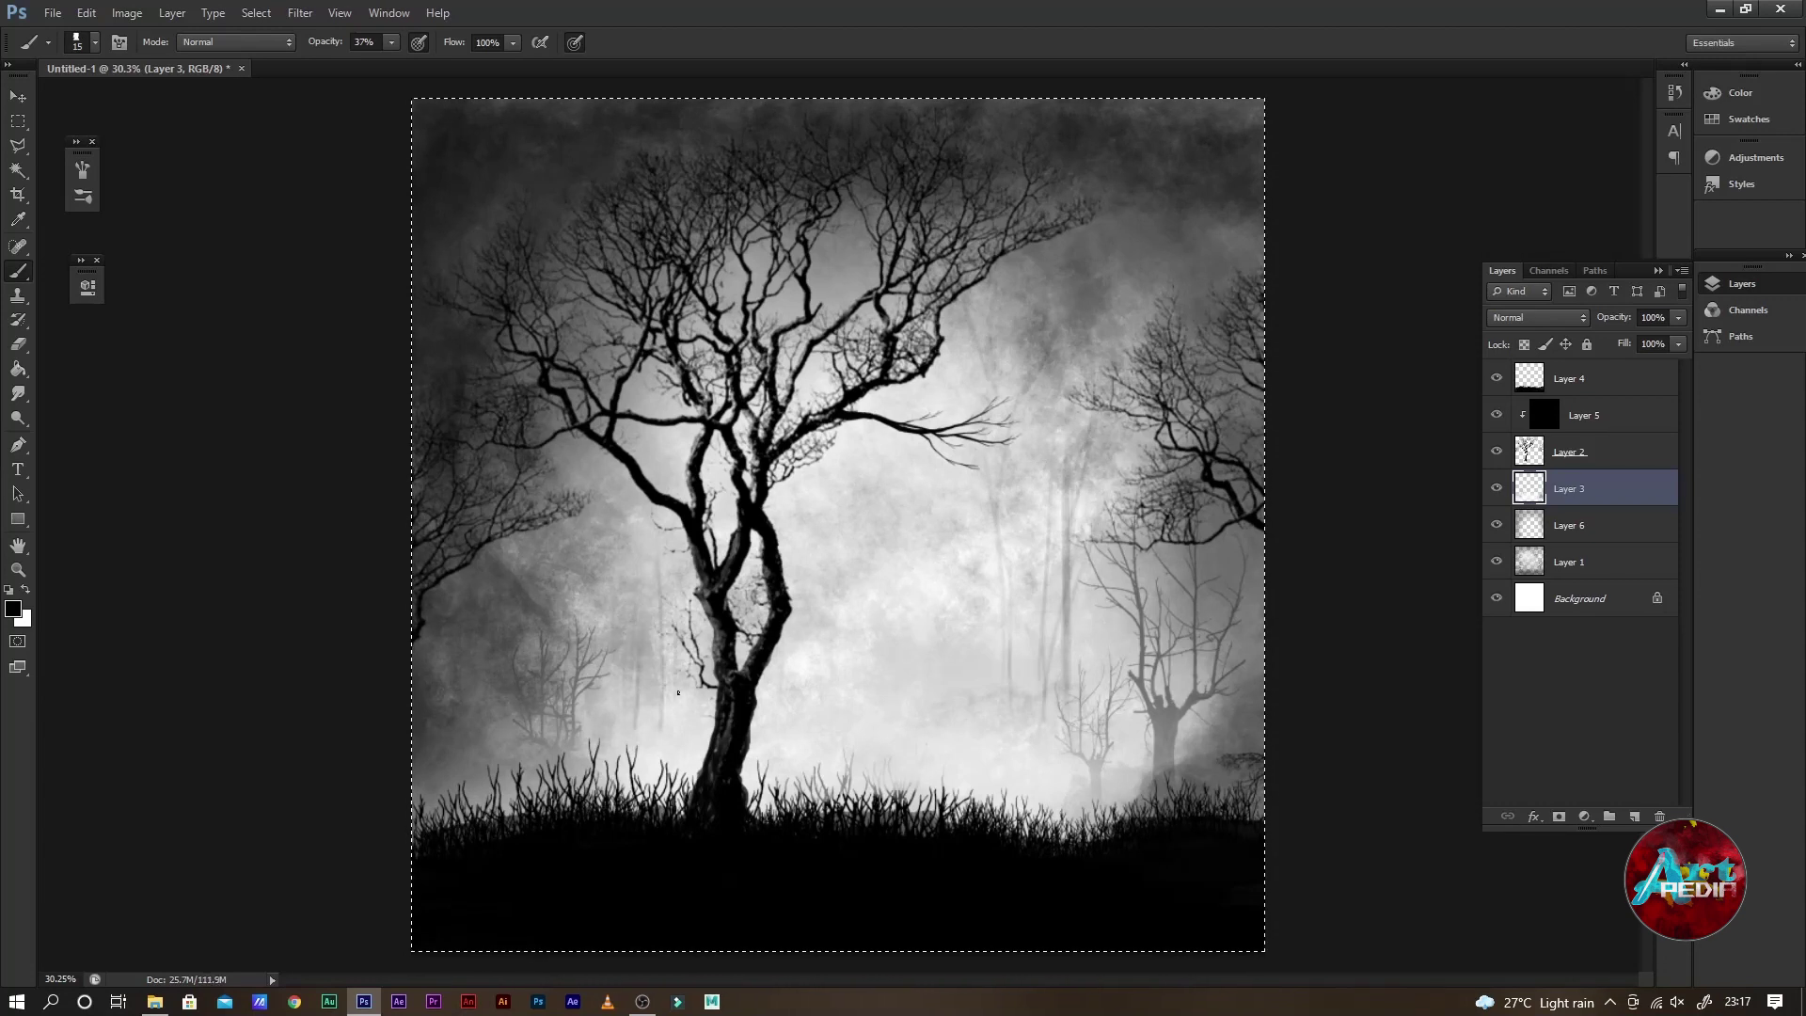
Deselect and paint the swing rope hanging down from the tree's branch
key(alt+period)
key(ctrl+d)
key(bracketright)
key(bracketright)
key(bracketright)
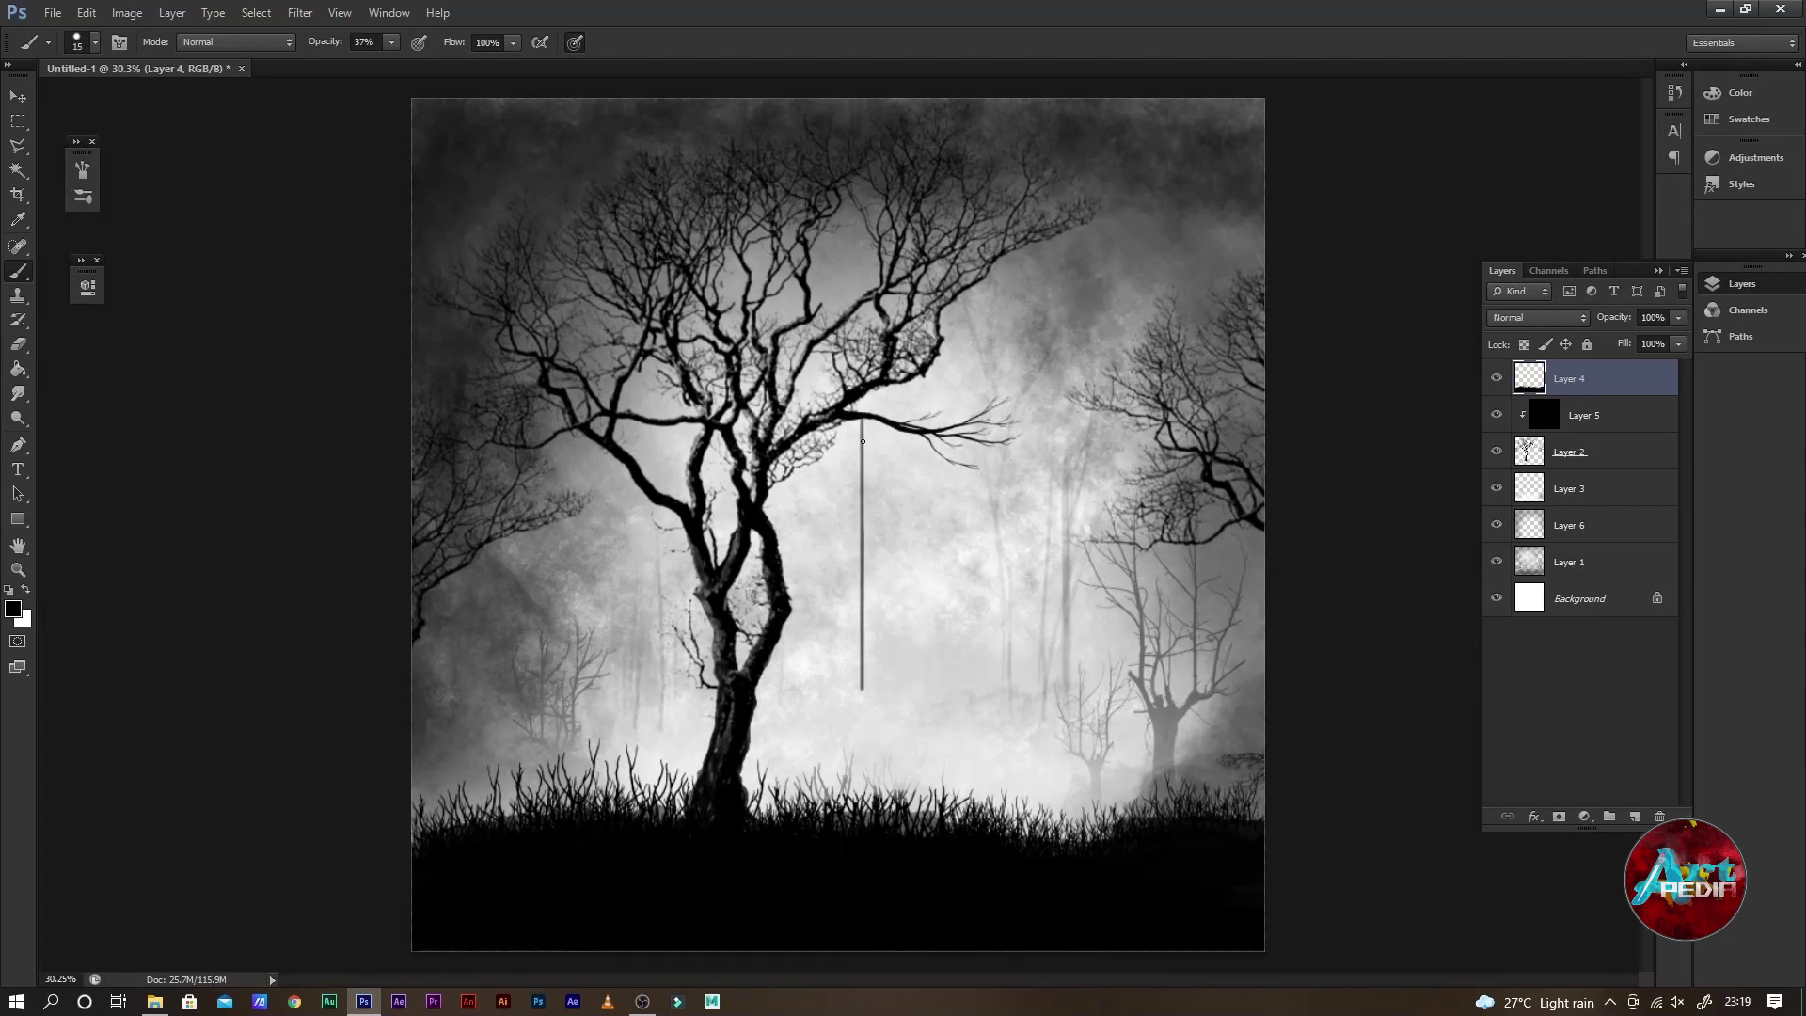
drag(917, 432, 917, 684)
key(0)
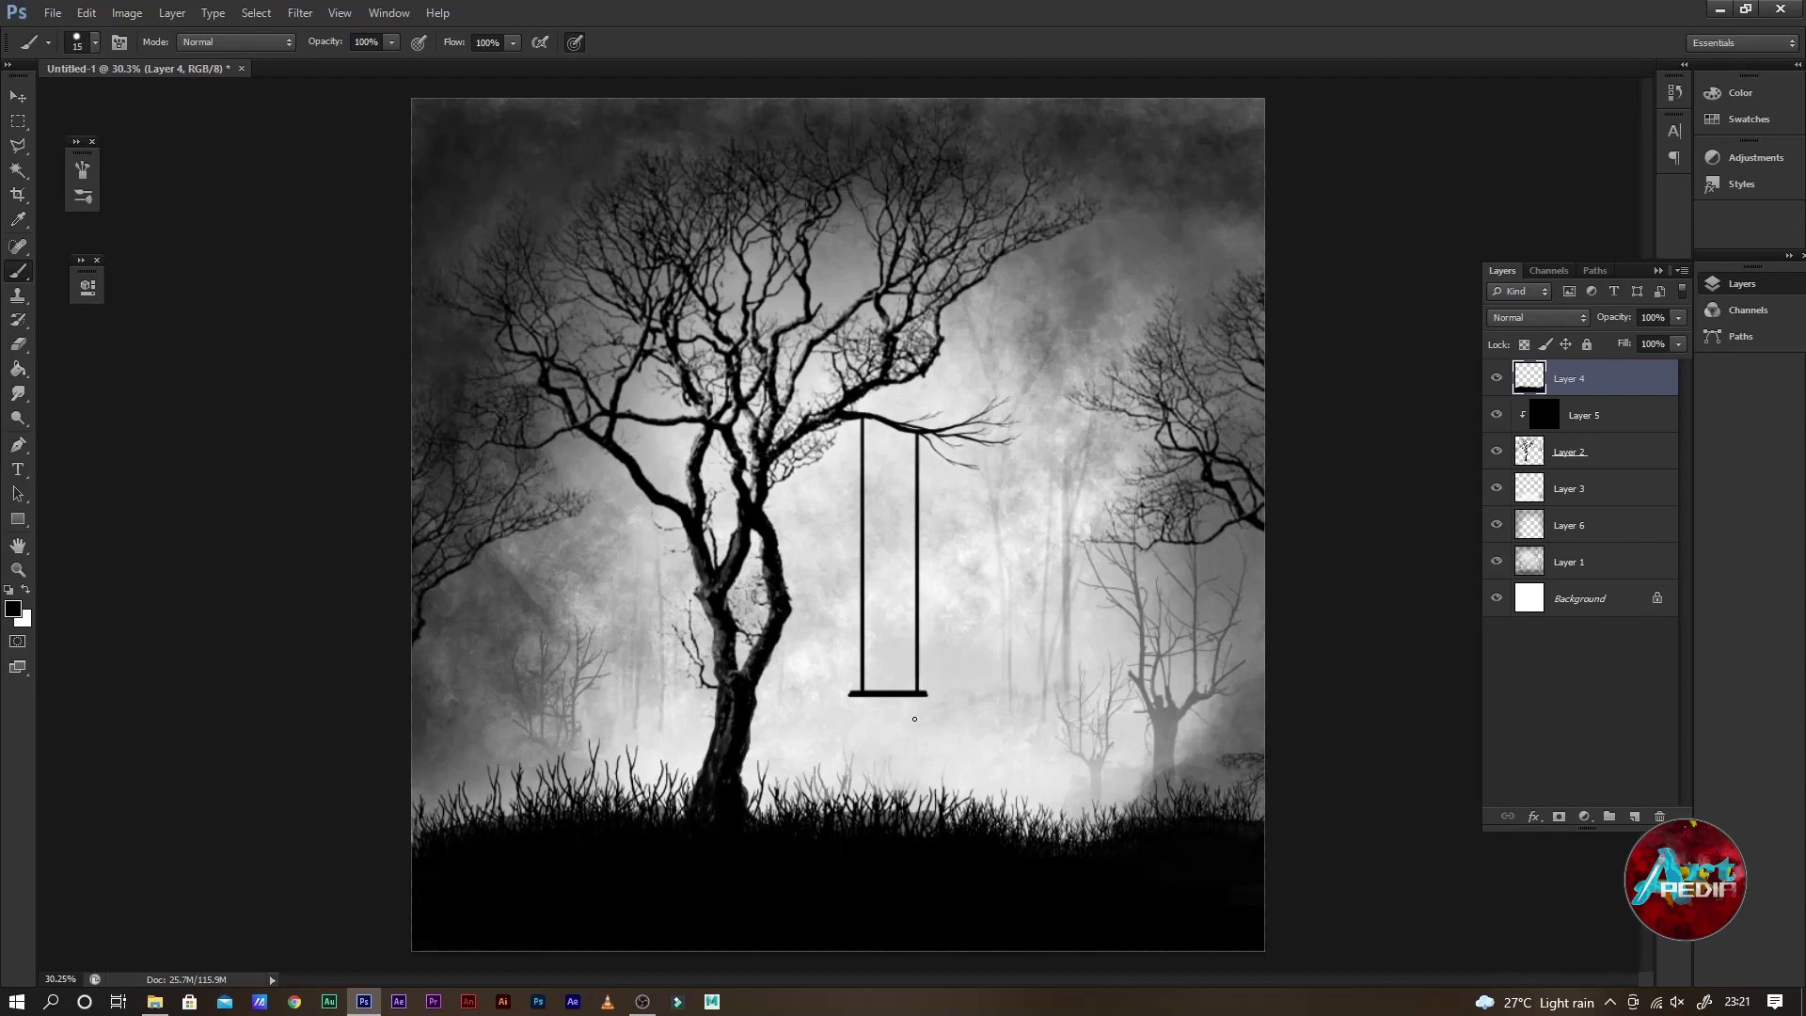
On a new layer, paint the girl's body sitting above the swing seat
key(ctrl+shift+alt+n)
key(ctrl+plus)
key(ctrl+plus)
key(bracketleft)
key(bracketleft)
drag(944, 499, 943, 541)
key(e)
key(b)
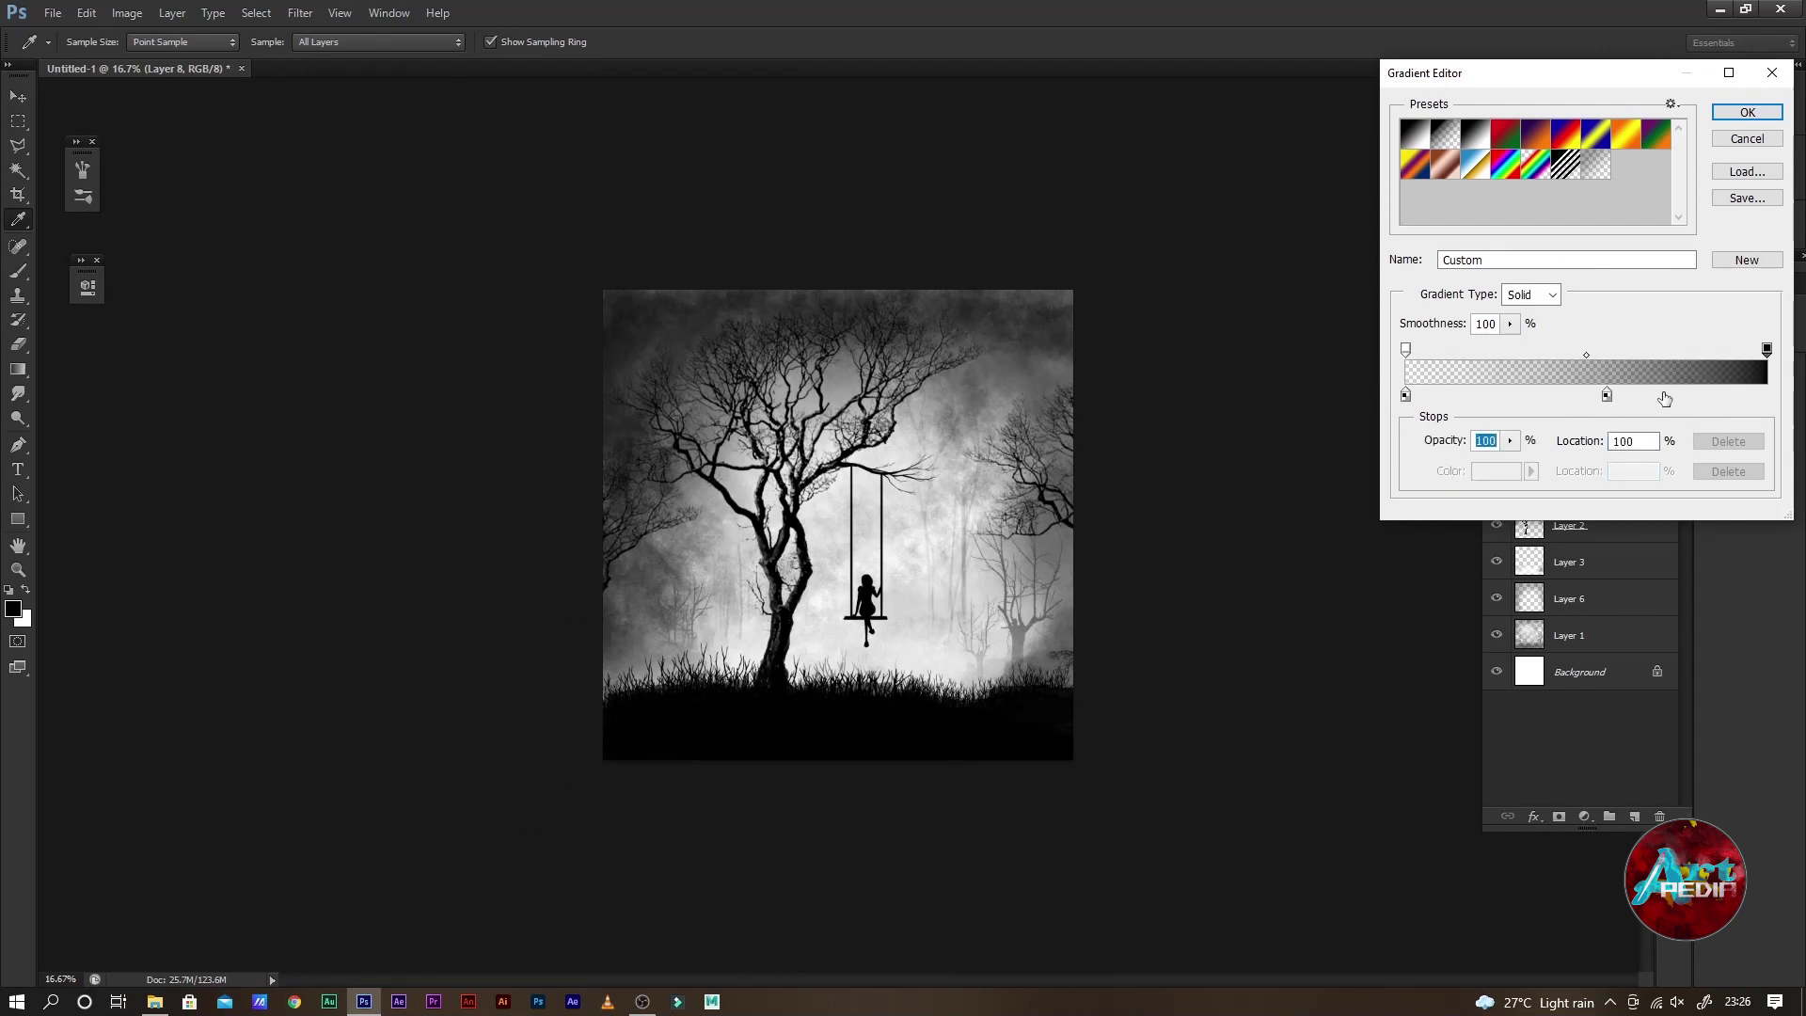
Drag a dark radial gradient vignette from the image centre, redoing it once
click(1746, 112)
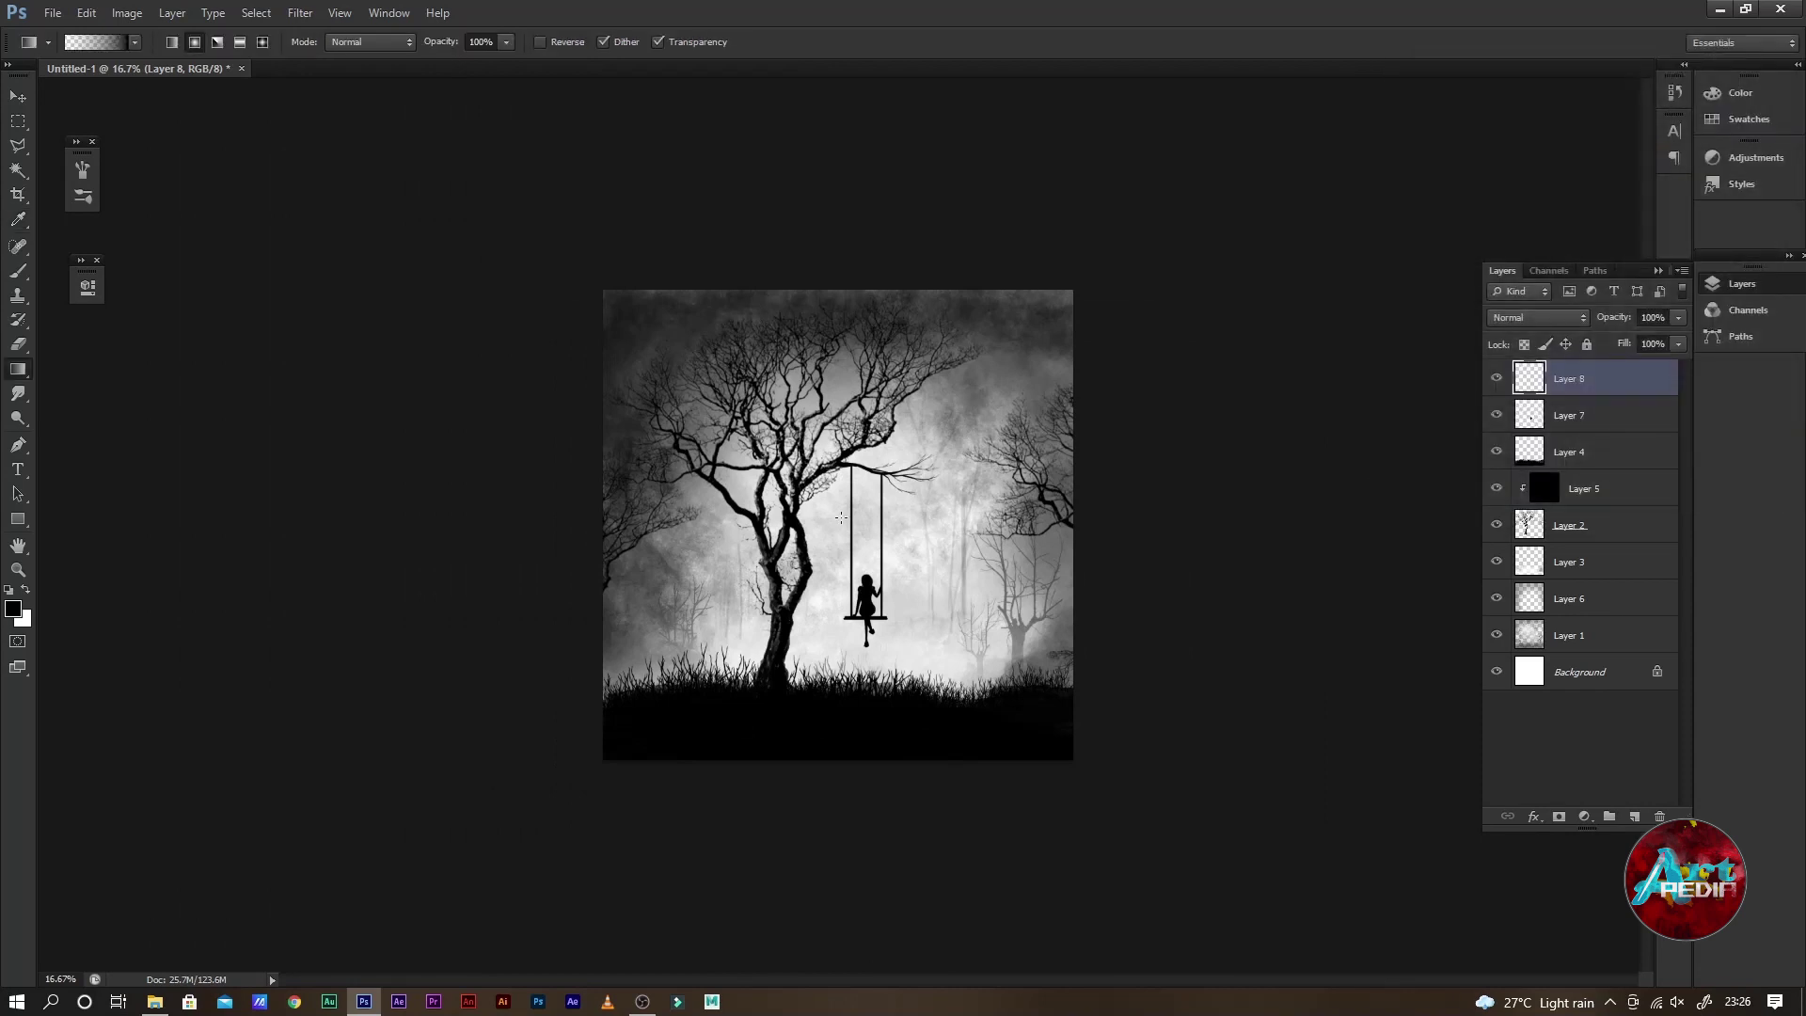
drag(836, 525, 1141, 614)
key(ctrl+z)
key(ctrl+z)
mouse_move(866, 515)
mouse_down()
mouse_move(1273, 520)
mouse_move(1404, 489)
mouse_up()
key(ctrl+plus)
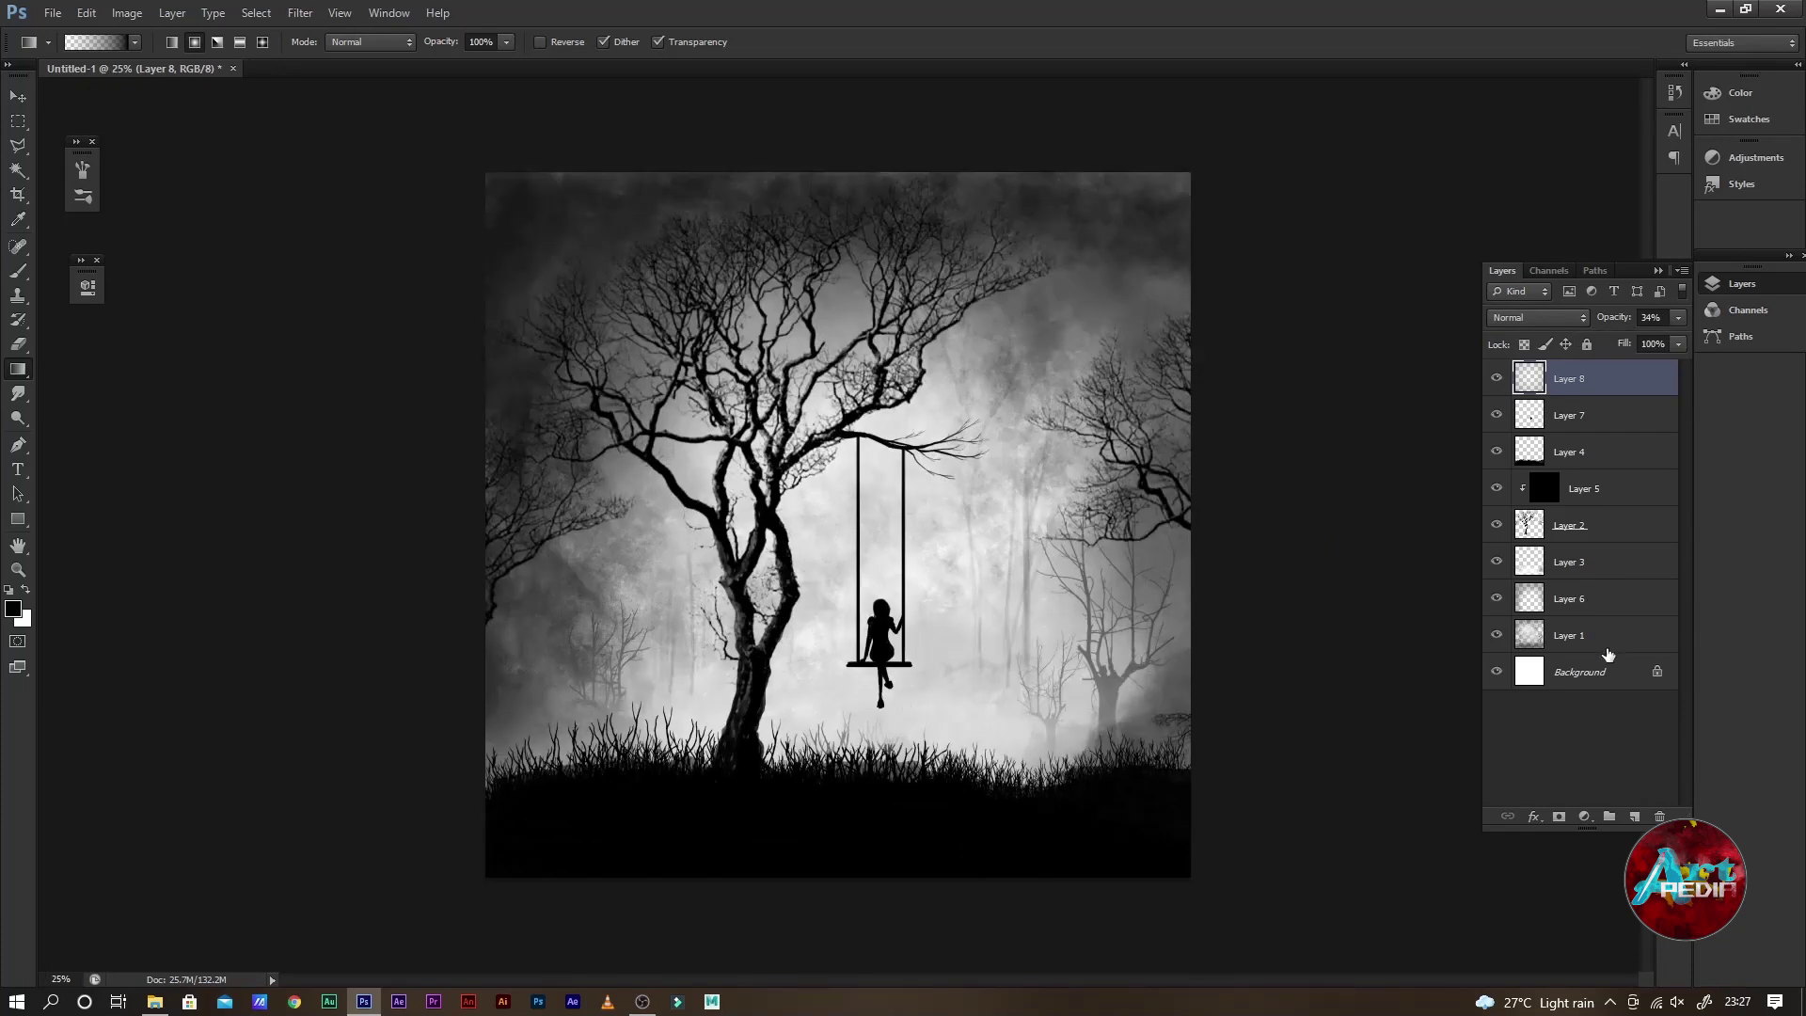
key(ctrl+plus)
Add FoggyNight and Candlelight Color Lookup adjustments and lower the sepia layer's opacity
click(268, 400)
key(Down)
key(Down)
key(Down)
key(Down)
key(Down)
key(Down)
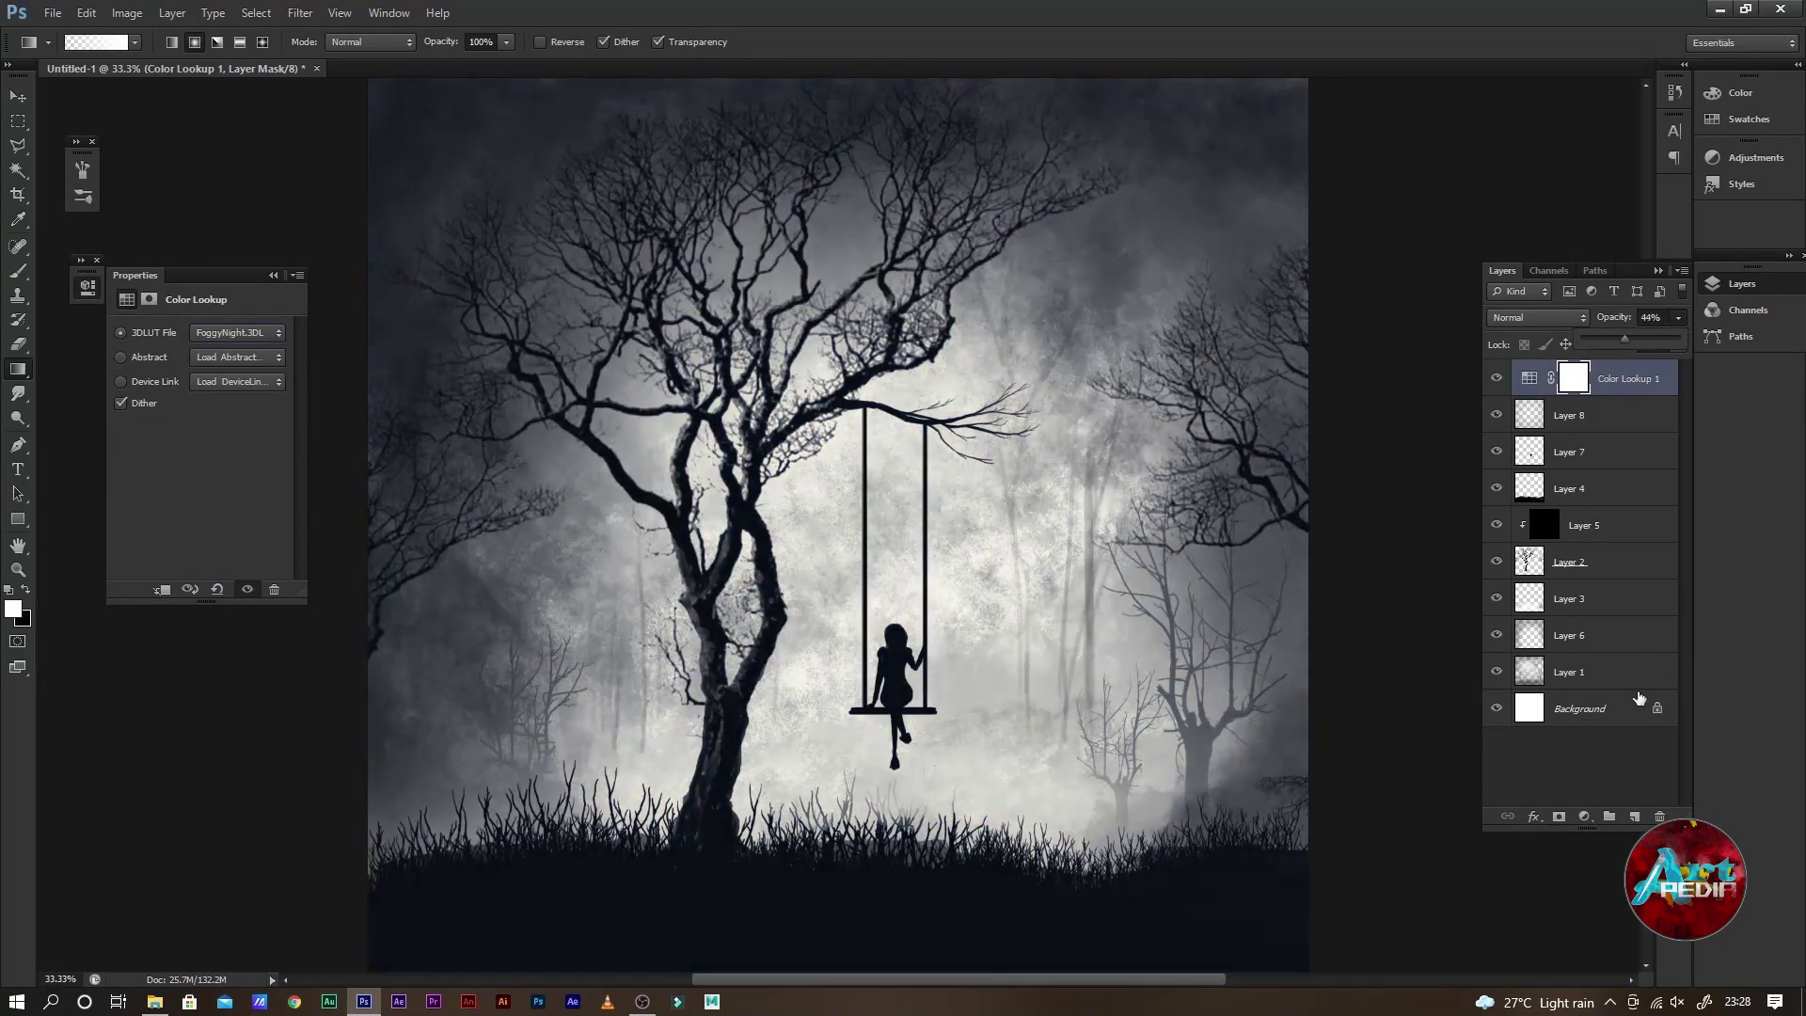
click(237, 332)
click(324, 395)
drag(1678, 317, 1638, 345)
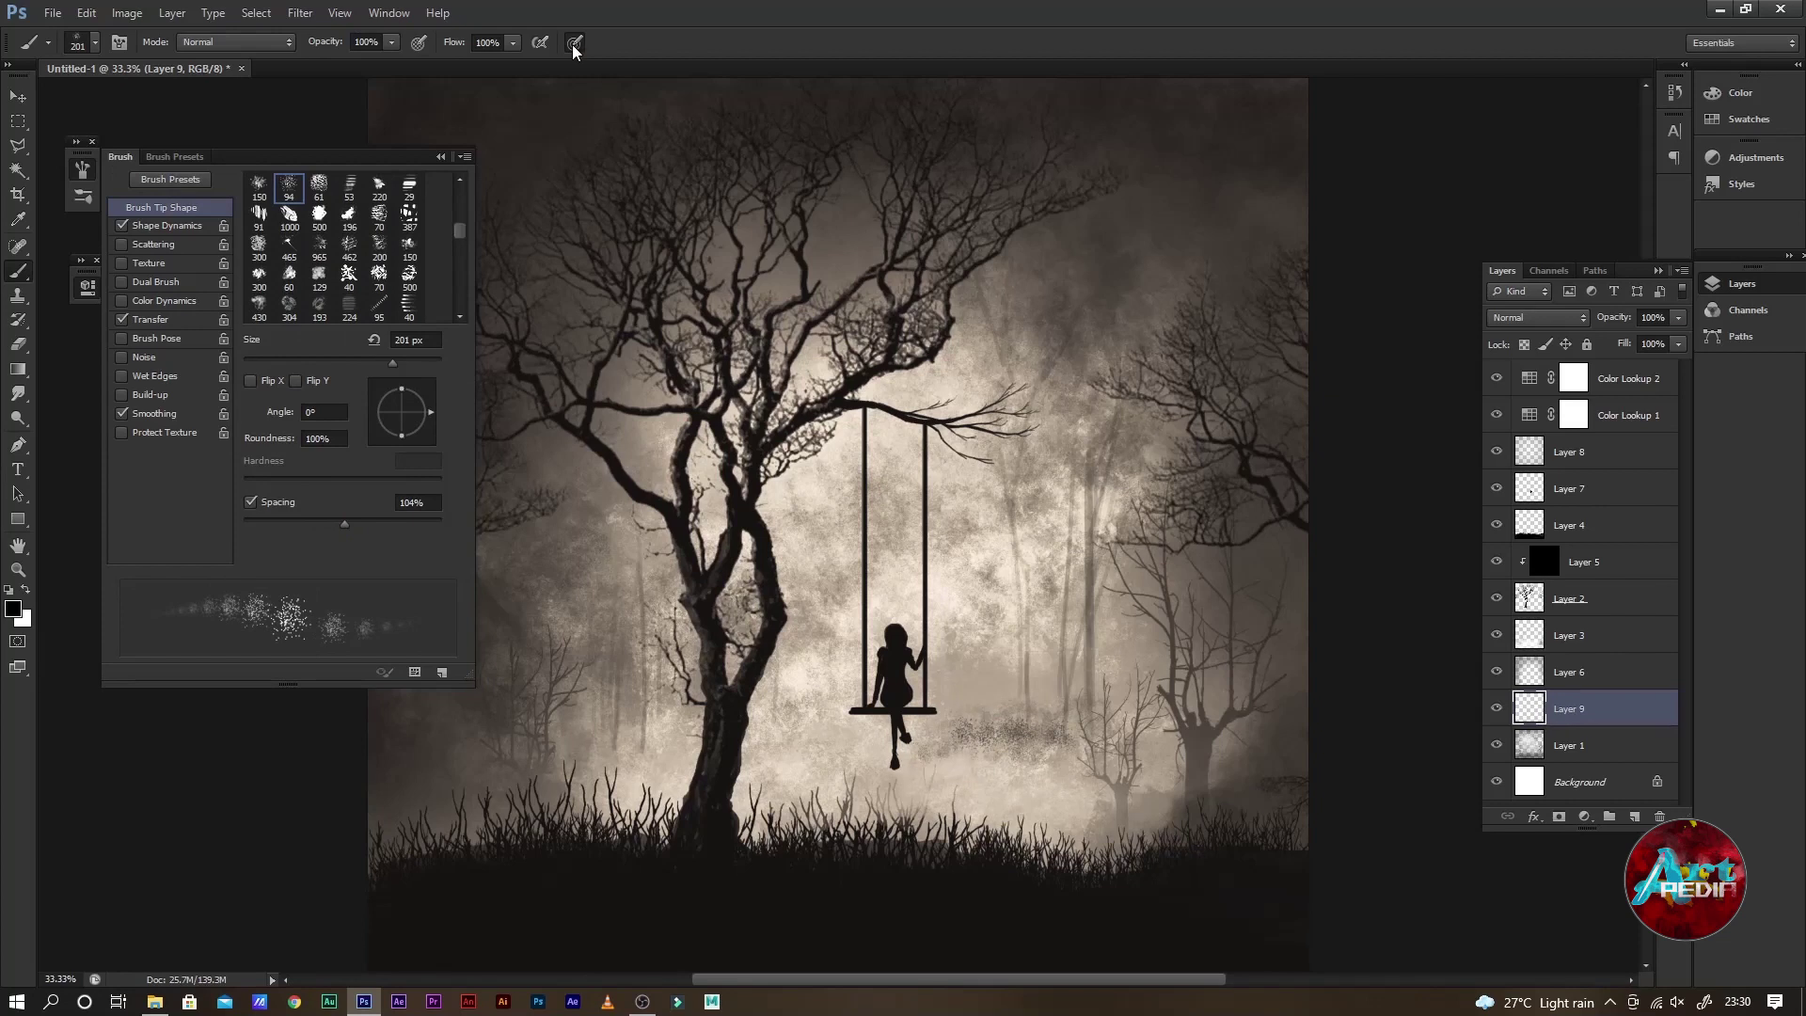
Scatter drifting particle dabs around the swing with an enlarged scatter brush
drag(940, 743, 771, 799)
key(bracketright)
key(bracketright)
key(bracketright)
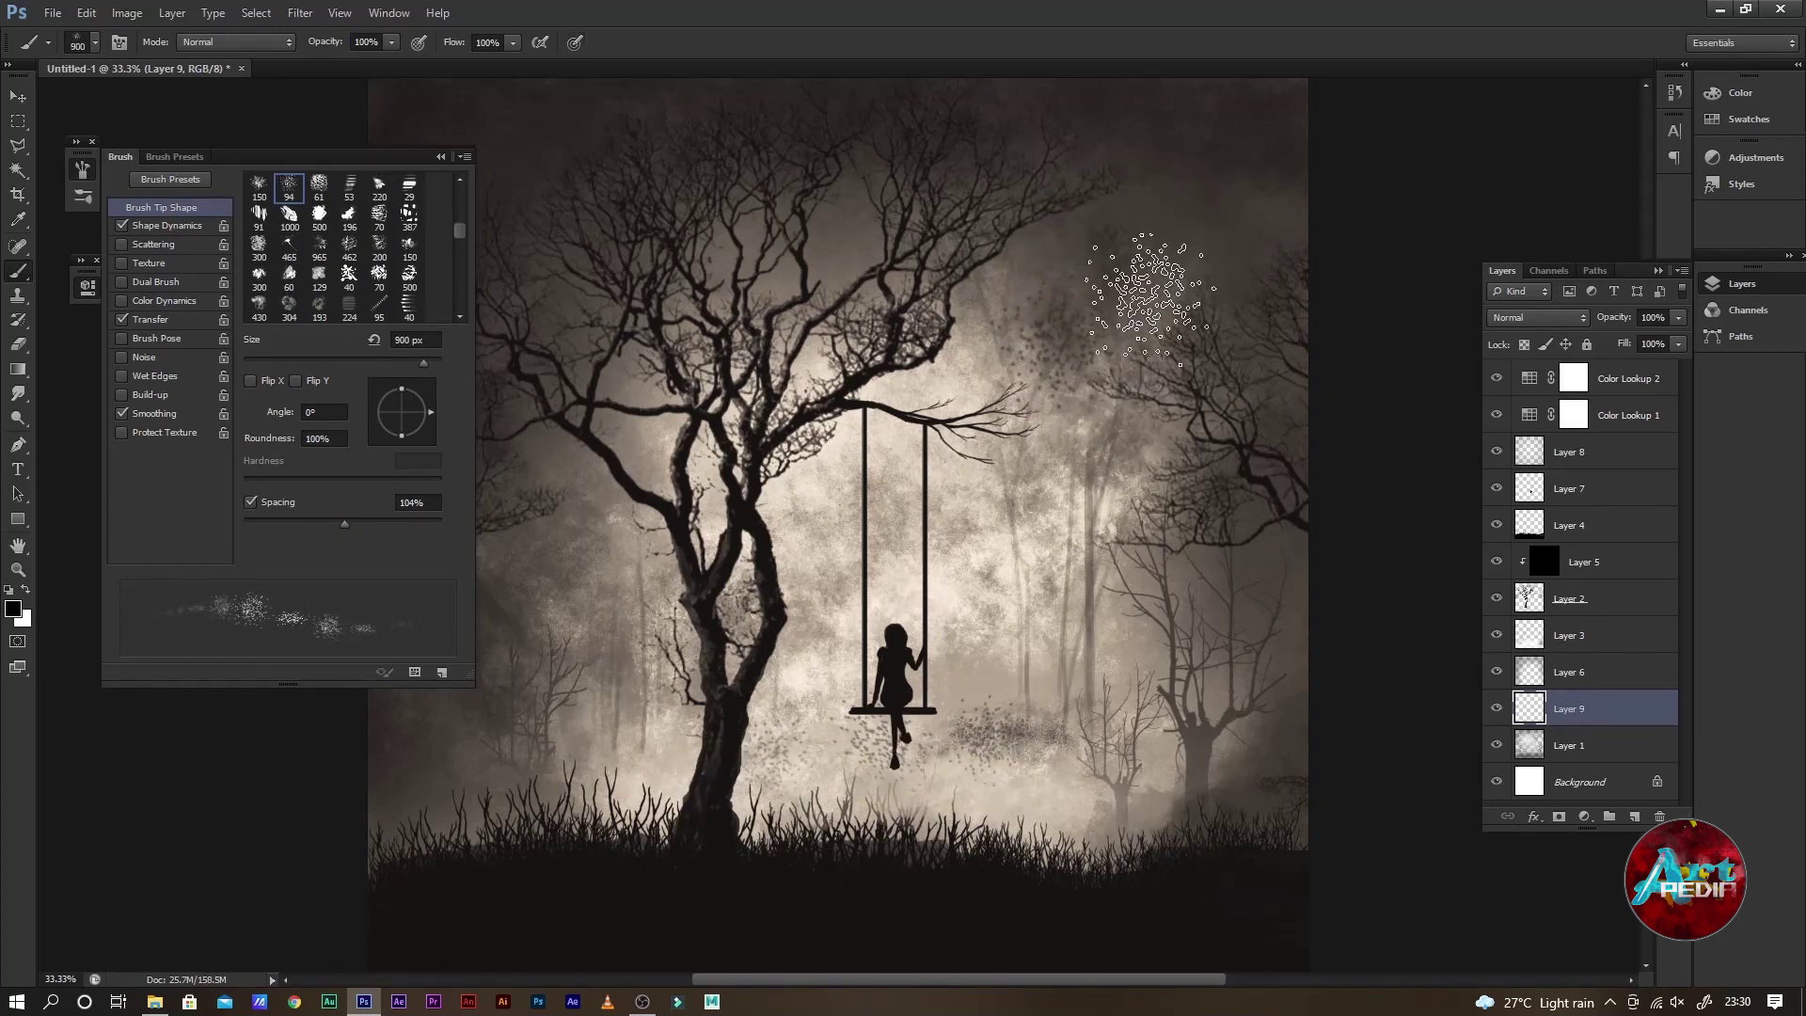
key(F5)
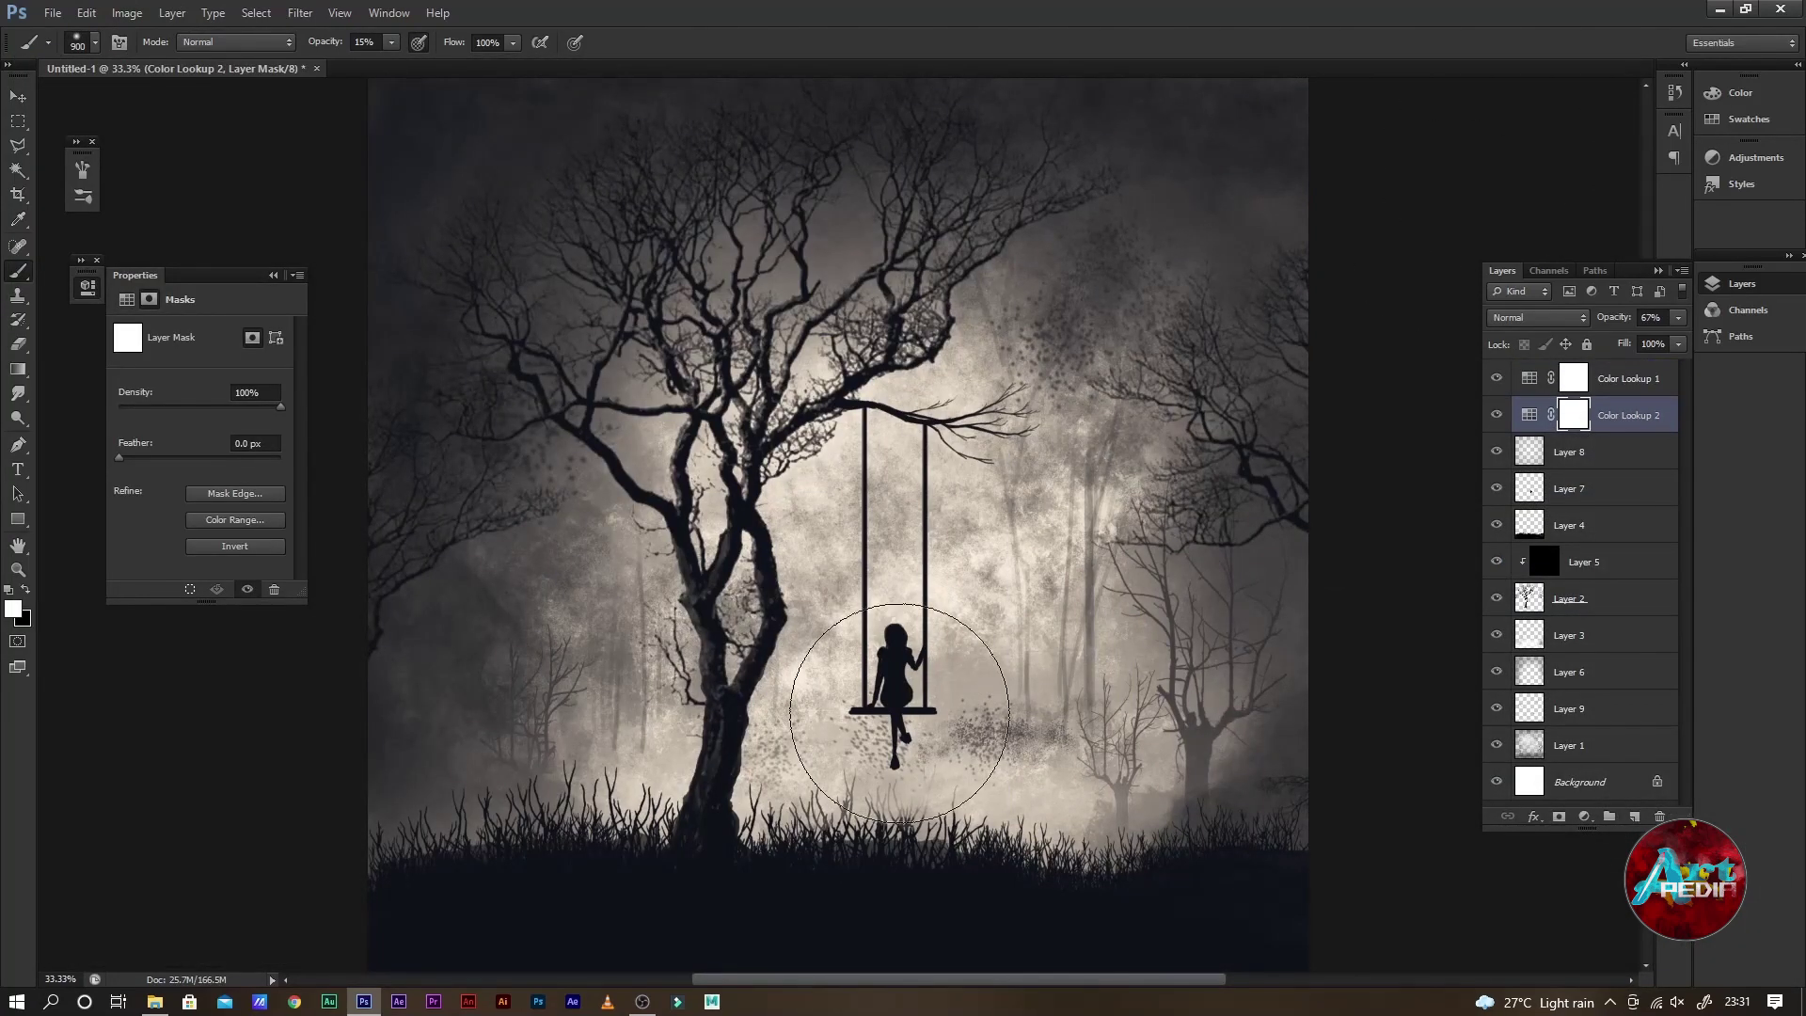
Paint black into the Color Lookup mask to remove the sepia tint from one spot
key(x)
drag(900, 712, 900, 621)
key(alt+])
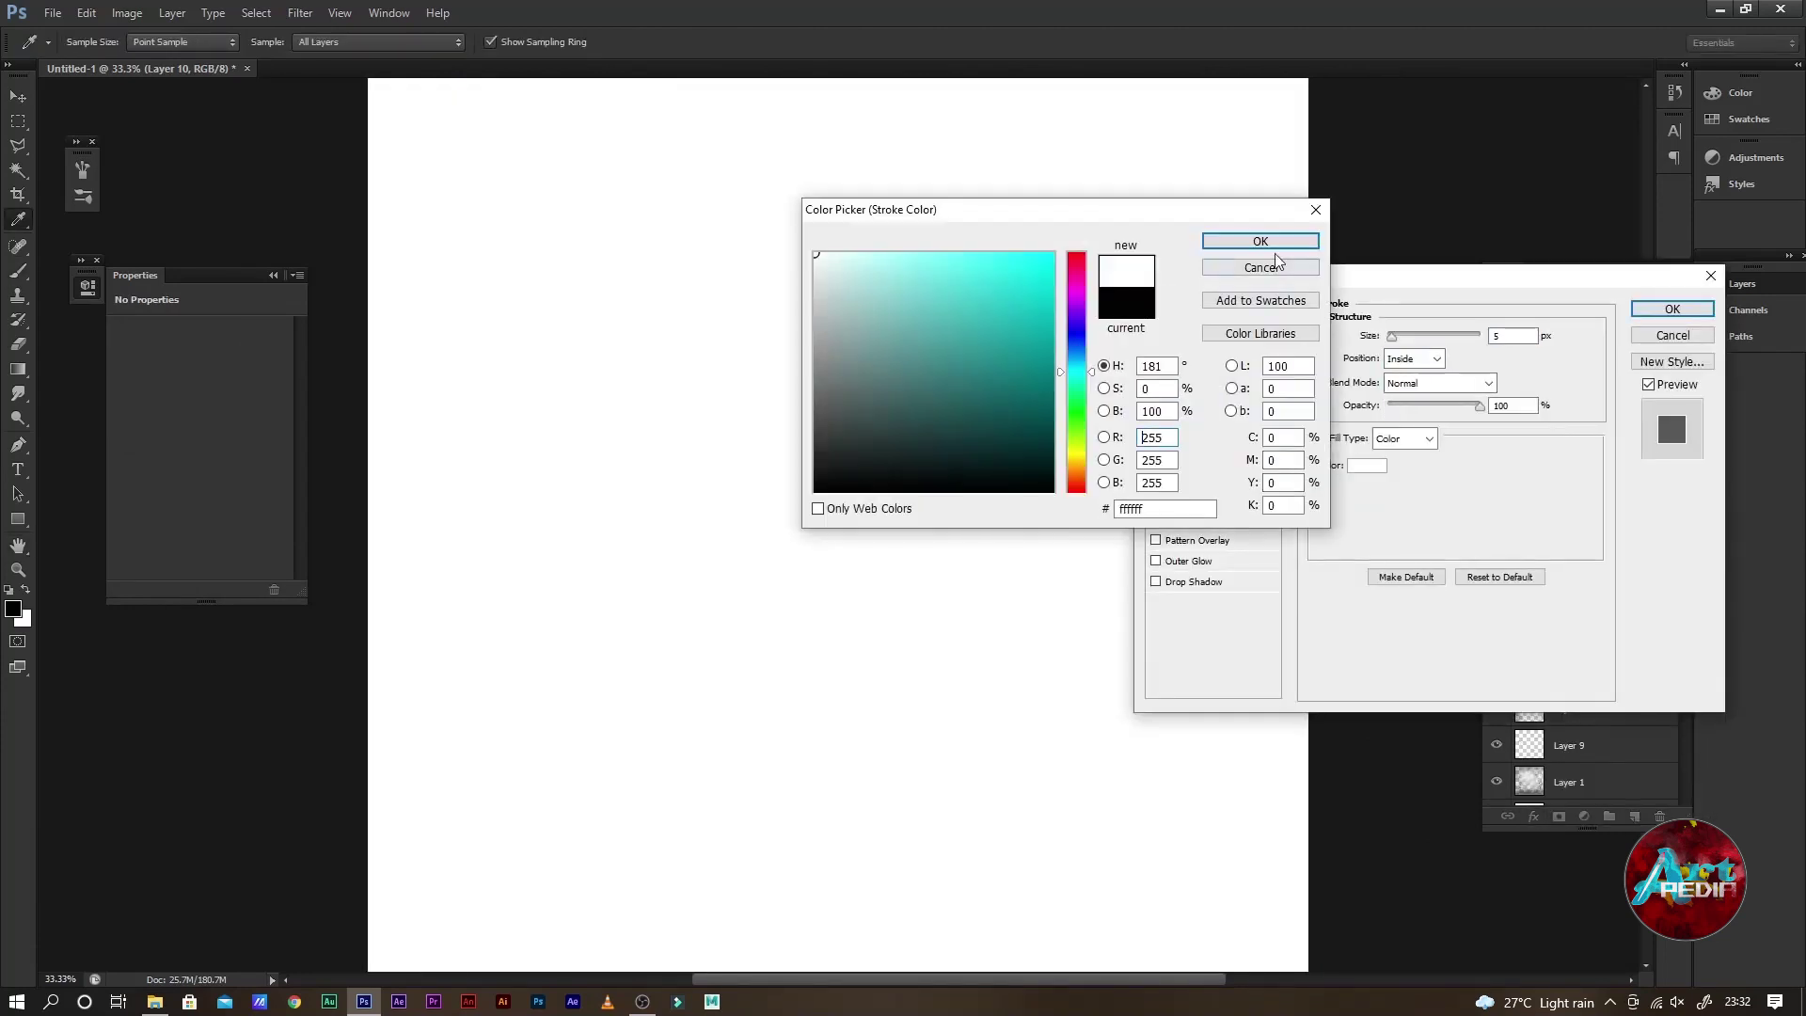
Apply the white Stroke border to the frame layer and duplicate the frame layer
click(1276, 252)
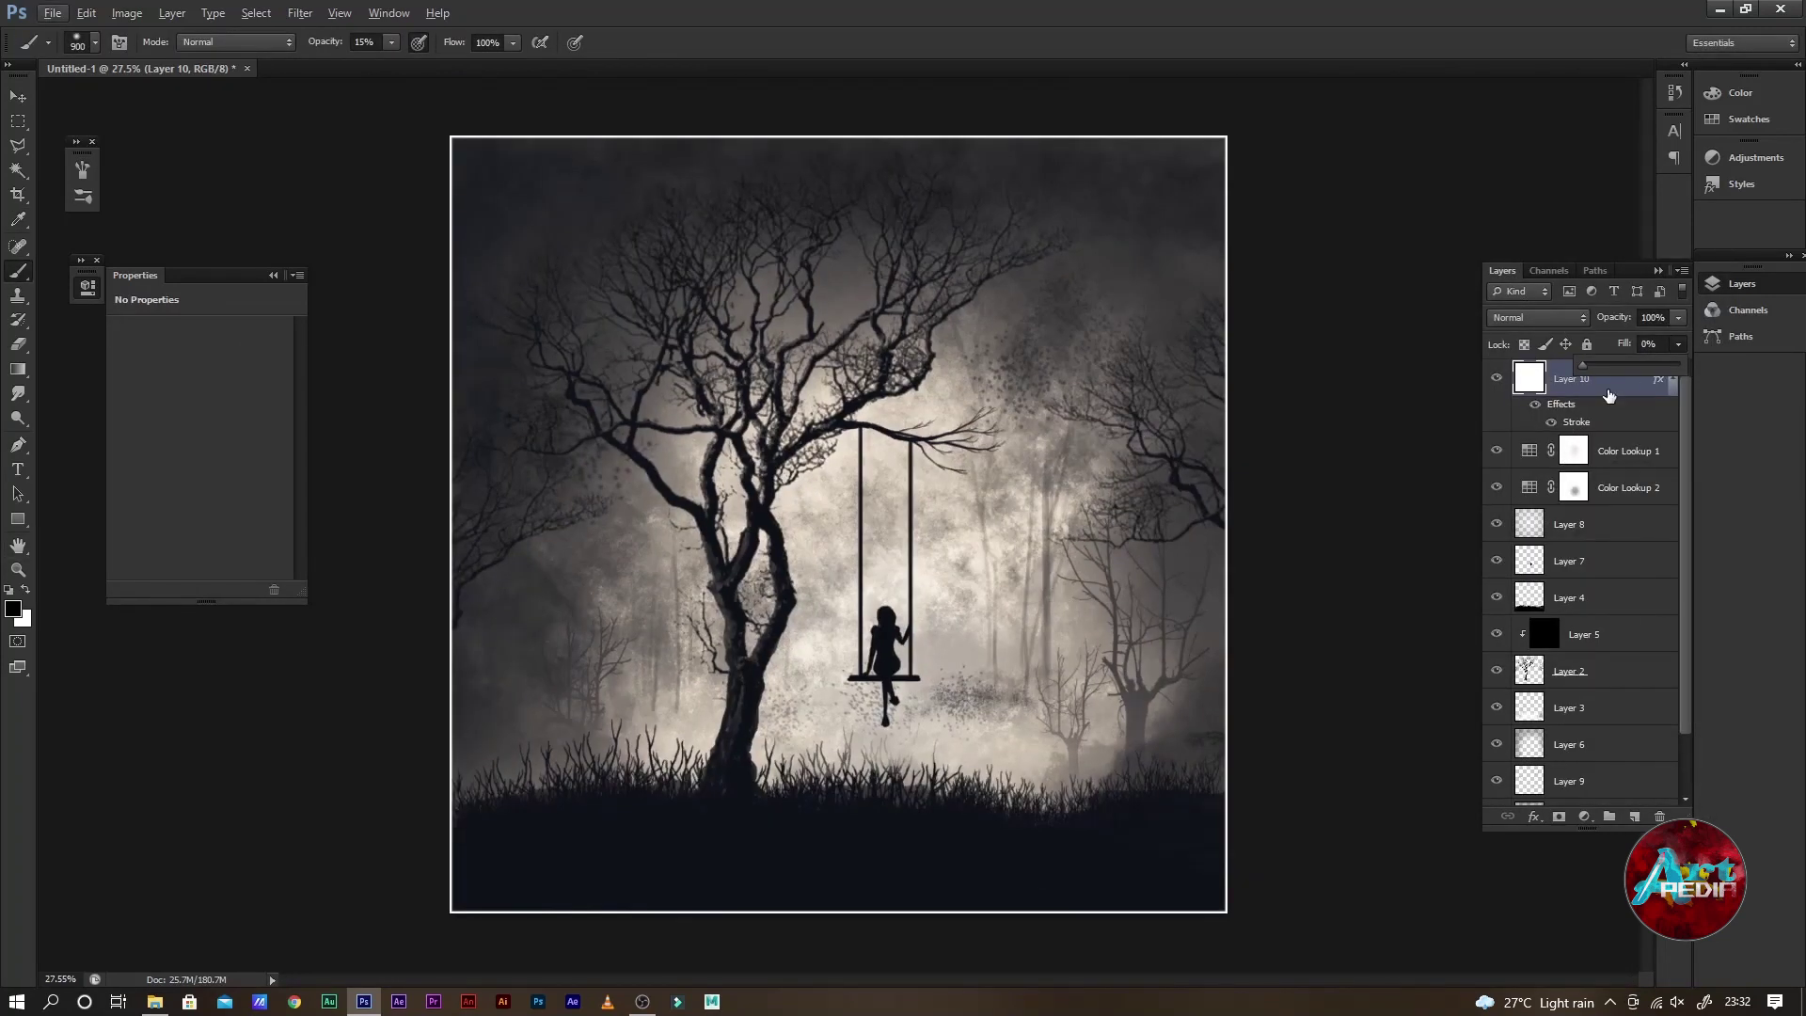
double_click(1608, 395)
key(Return)
key(ctrl+j)
key(ctrl+t)
key(Escape)
double_click(1608, 452)
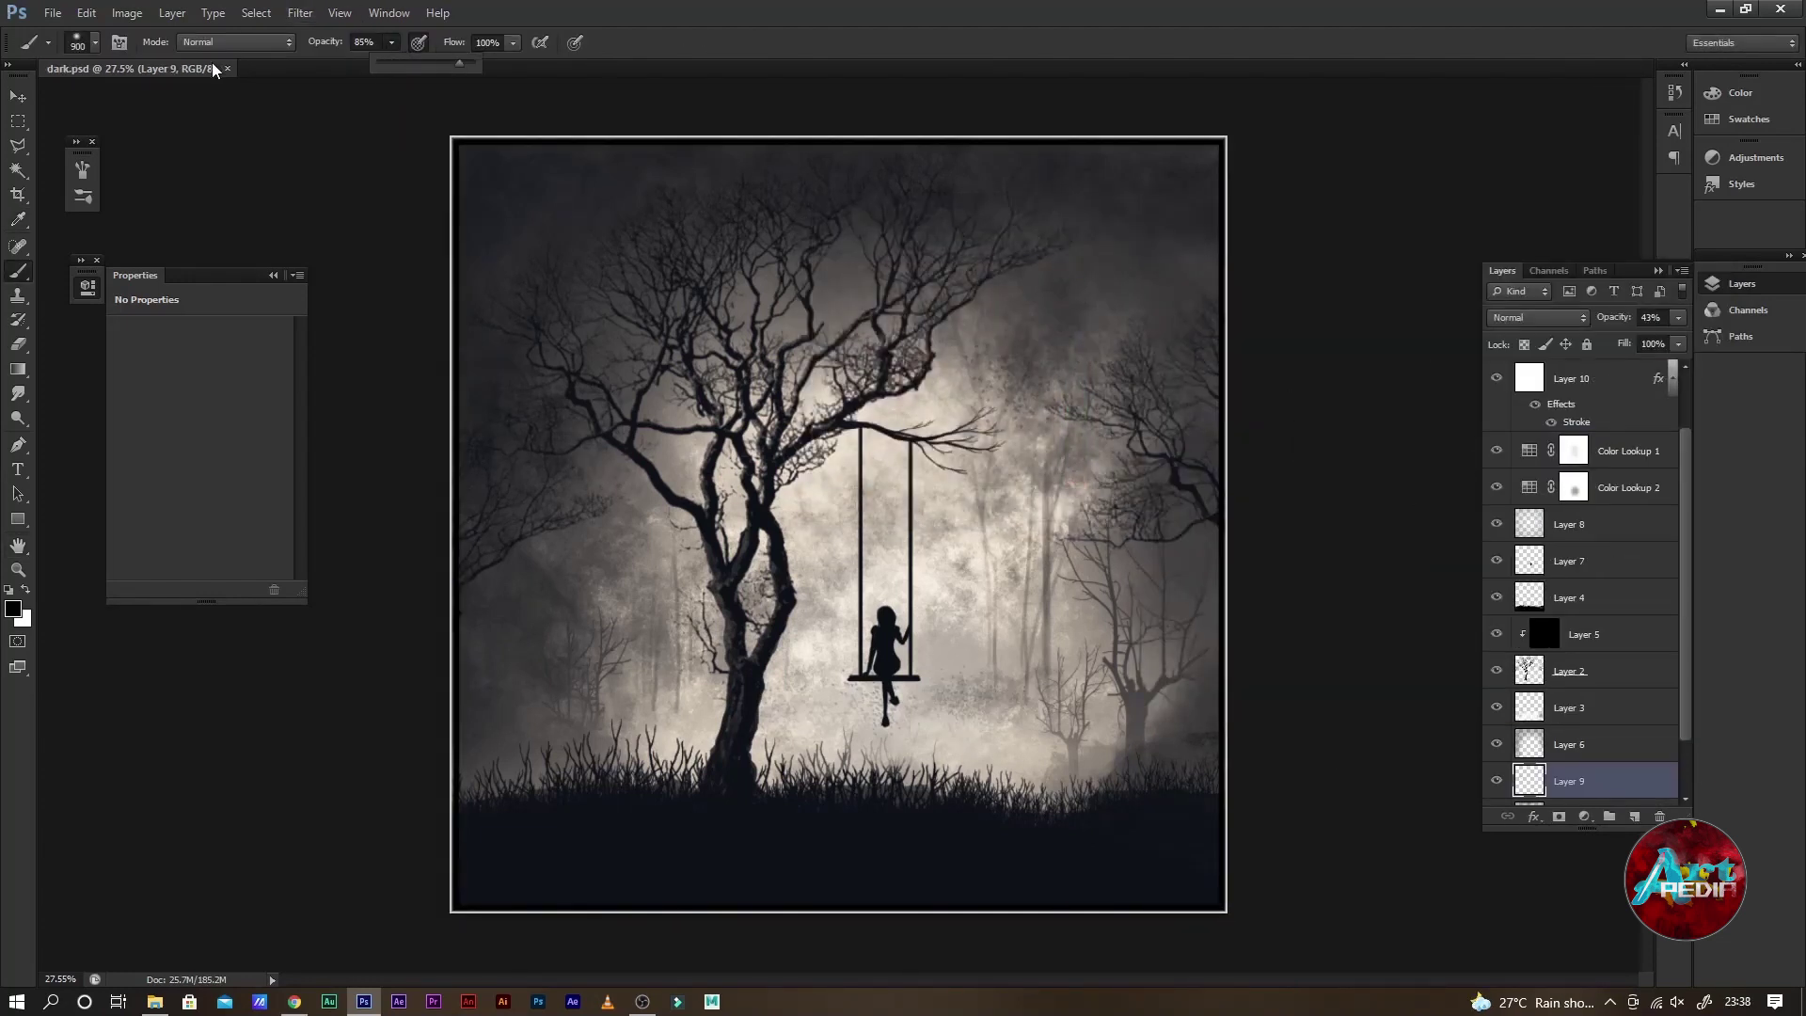
Choose a smaller brush size for painting thin vines
click(95, 41)
click(1411, 444)
key(bracketleft)
key(bracketleft)
key(bracketleft)
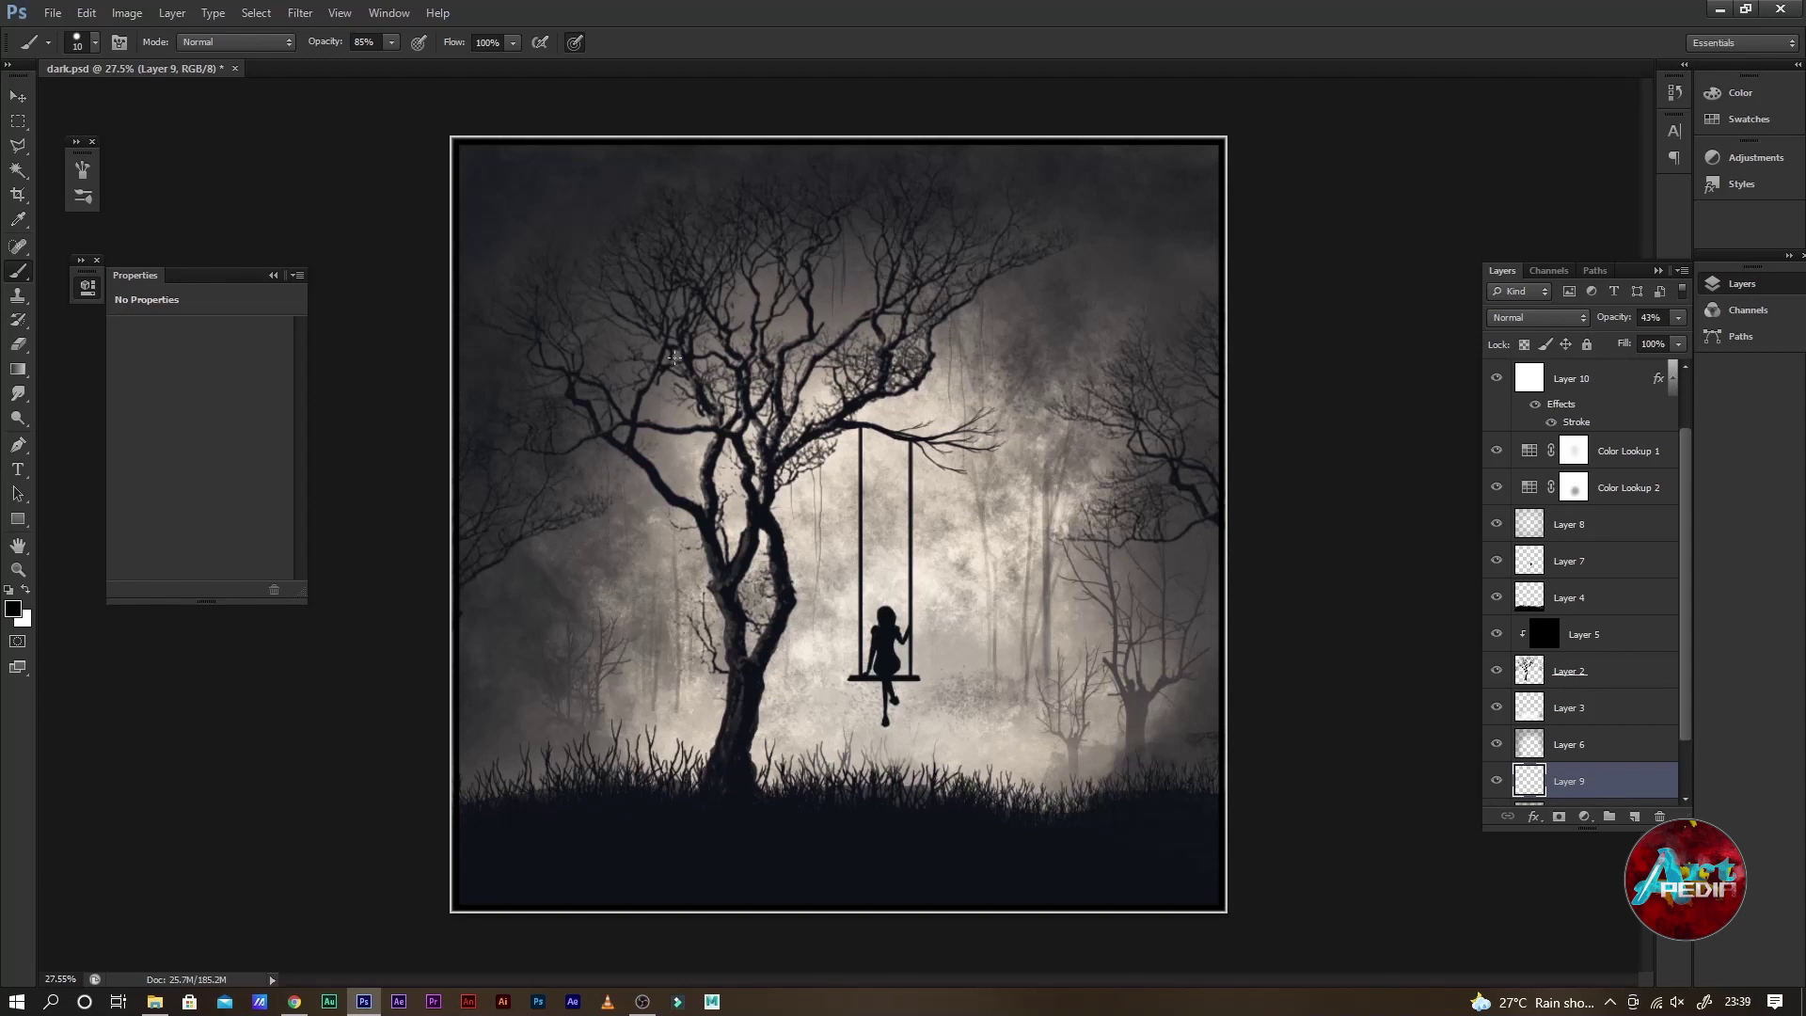
Zoom into the upper branches and paint one thin vine hanging down from a branch
key(ctrl+plus)
key(ctrl+plus)
key(ctrl+plus)
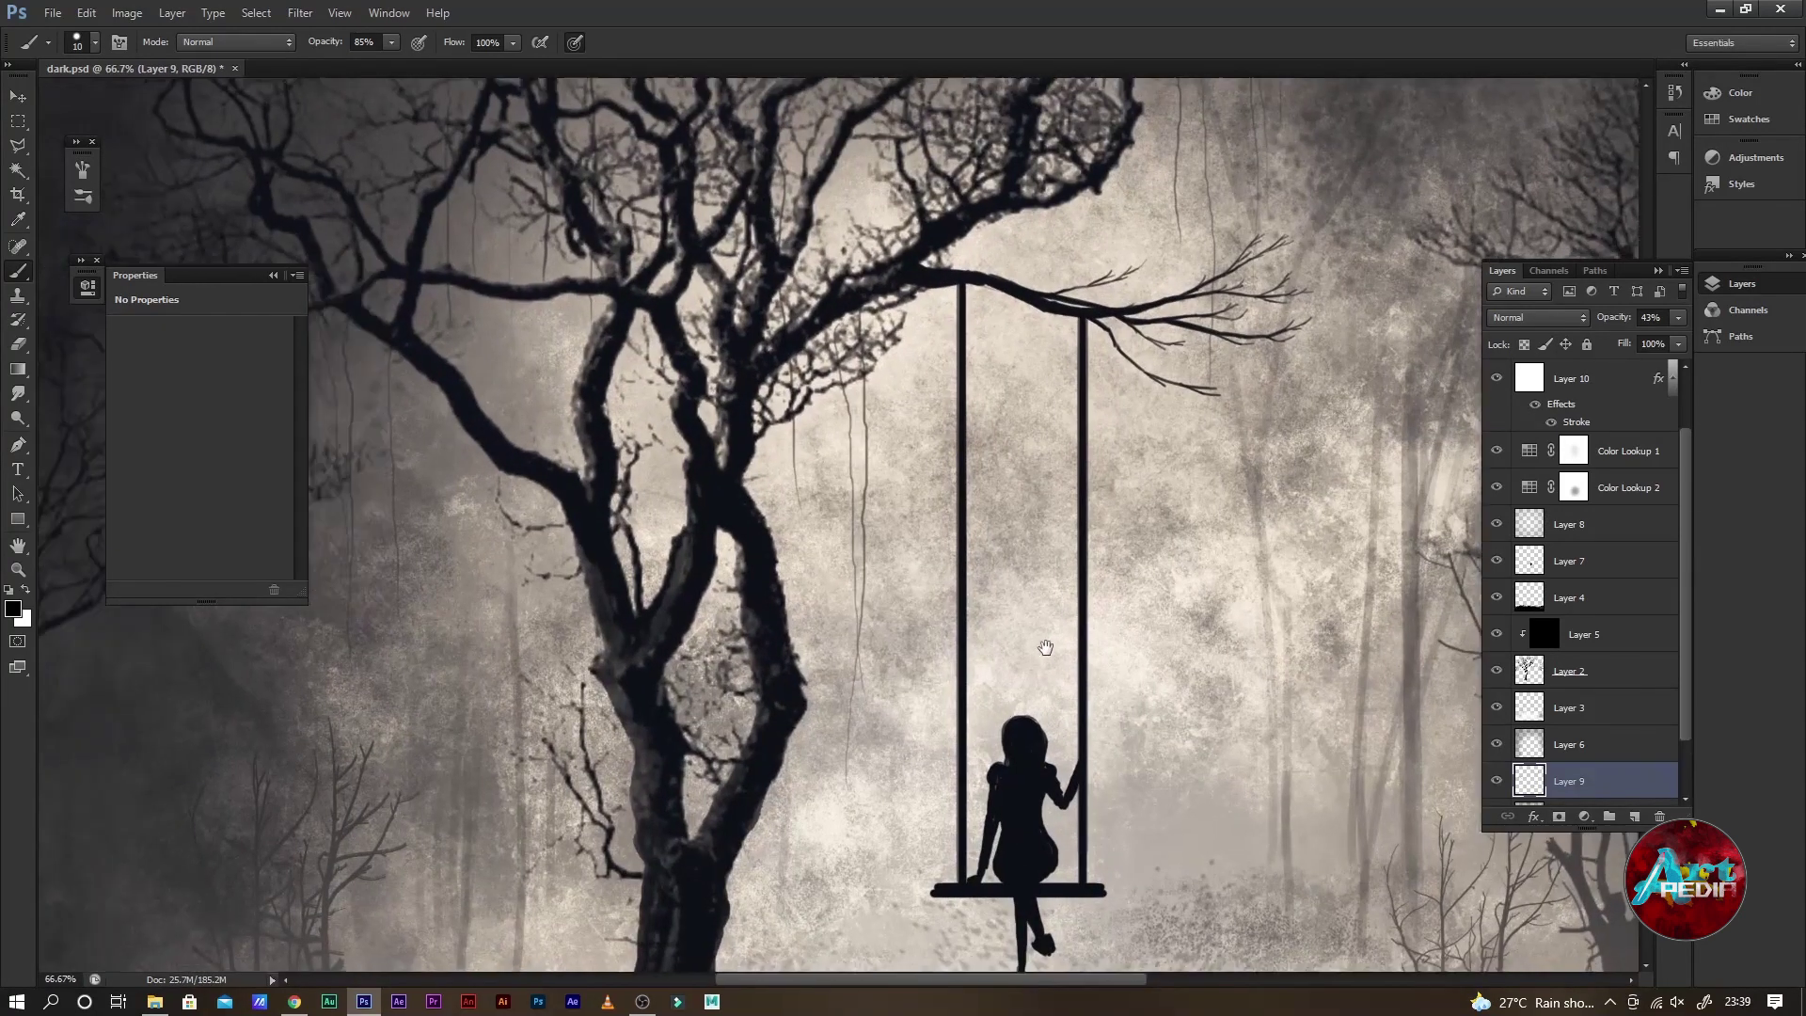
mouse_move(527, 367)
mouse_down()
mouse_move(879, 717)
mouse_move(685, 545)
mouse_up()
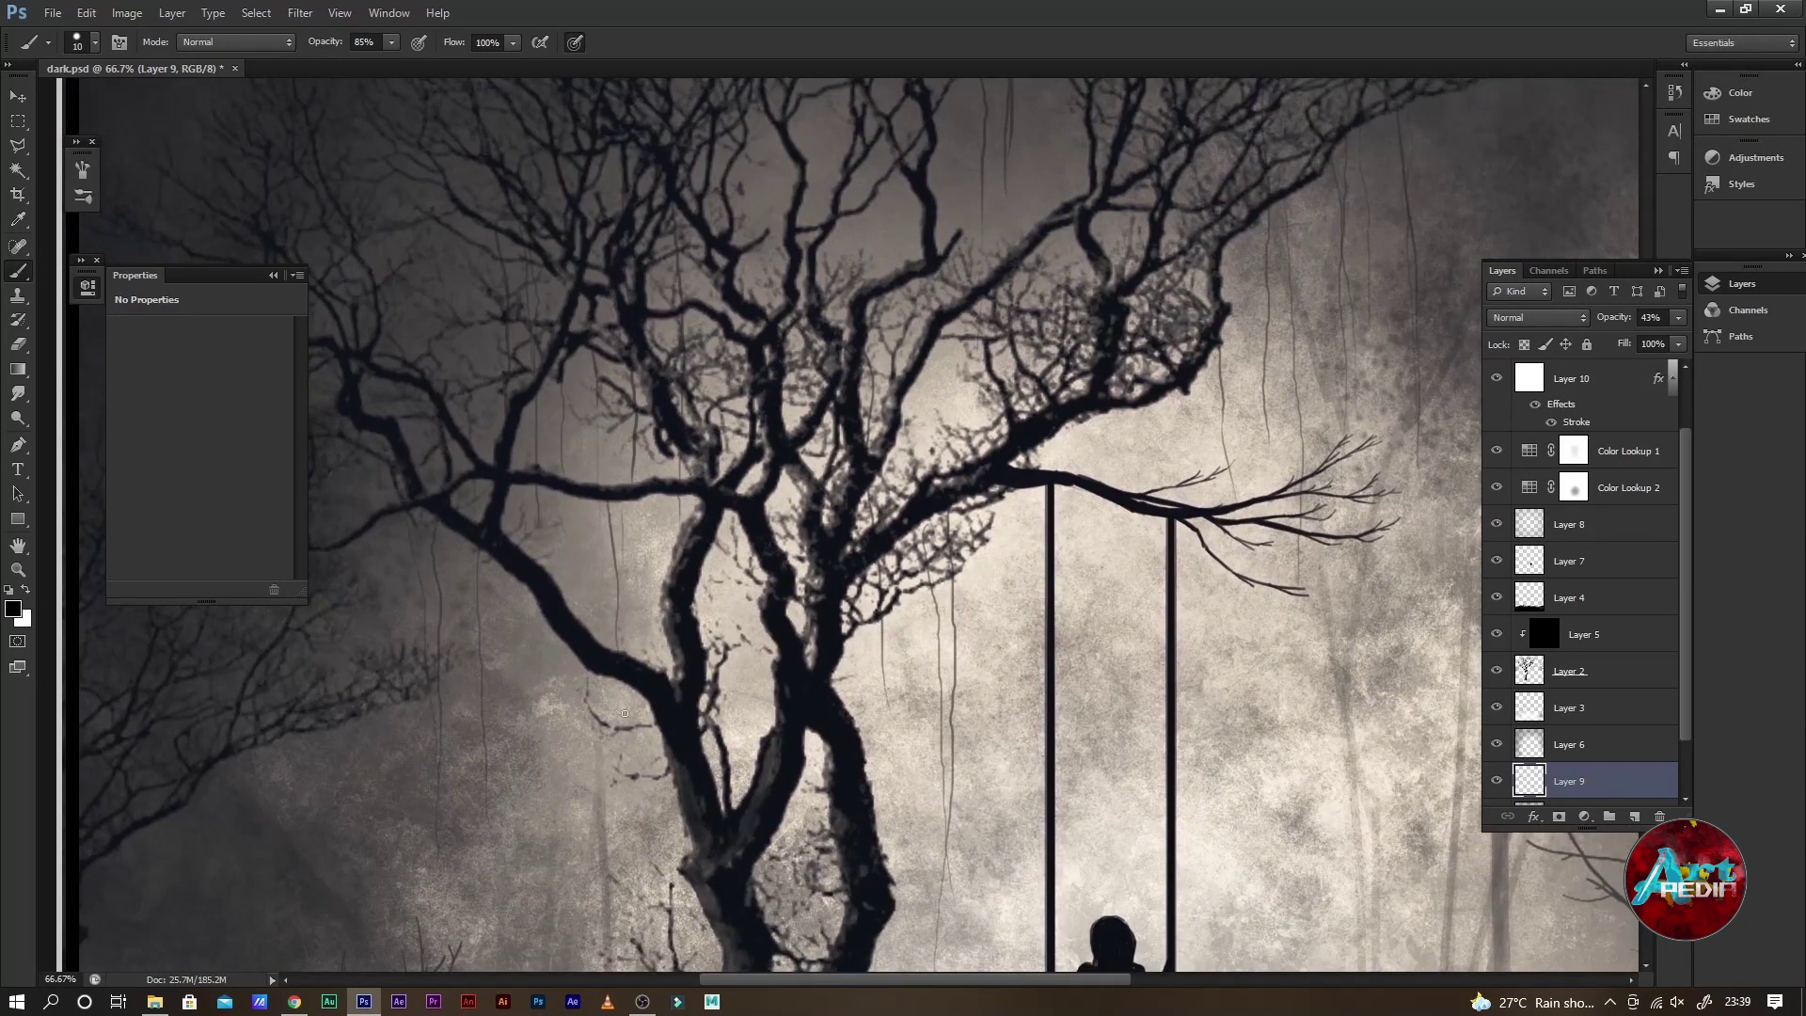
drag(602, 674, 602, 909)
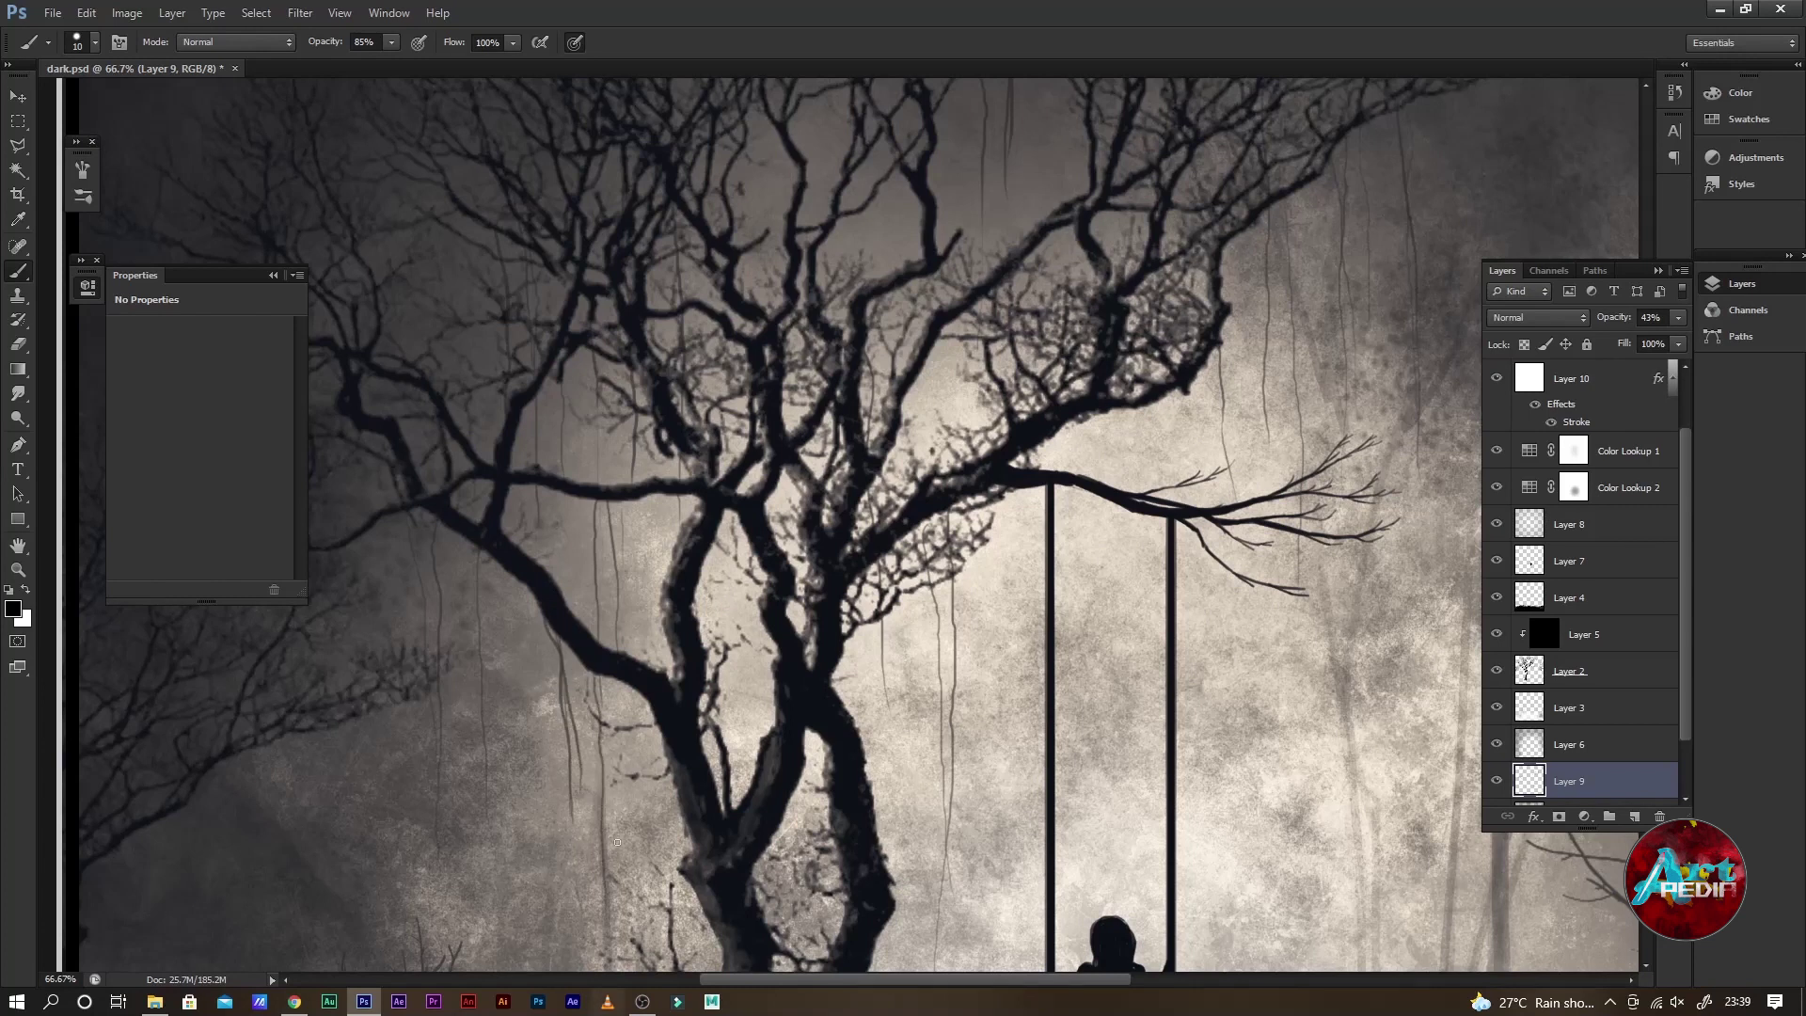
key(ctrl+minus)
key(ctrl+minus)
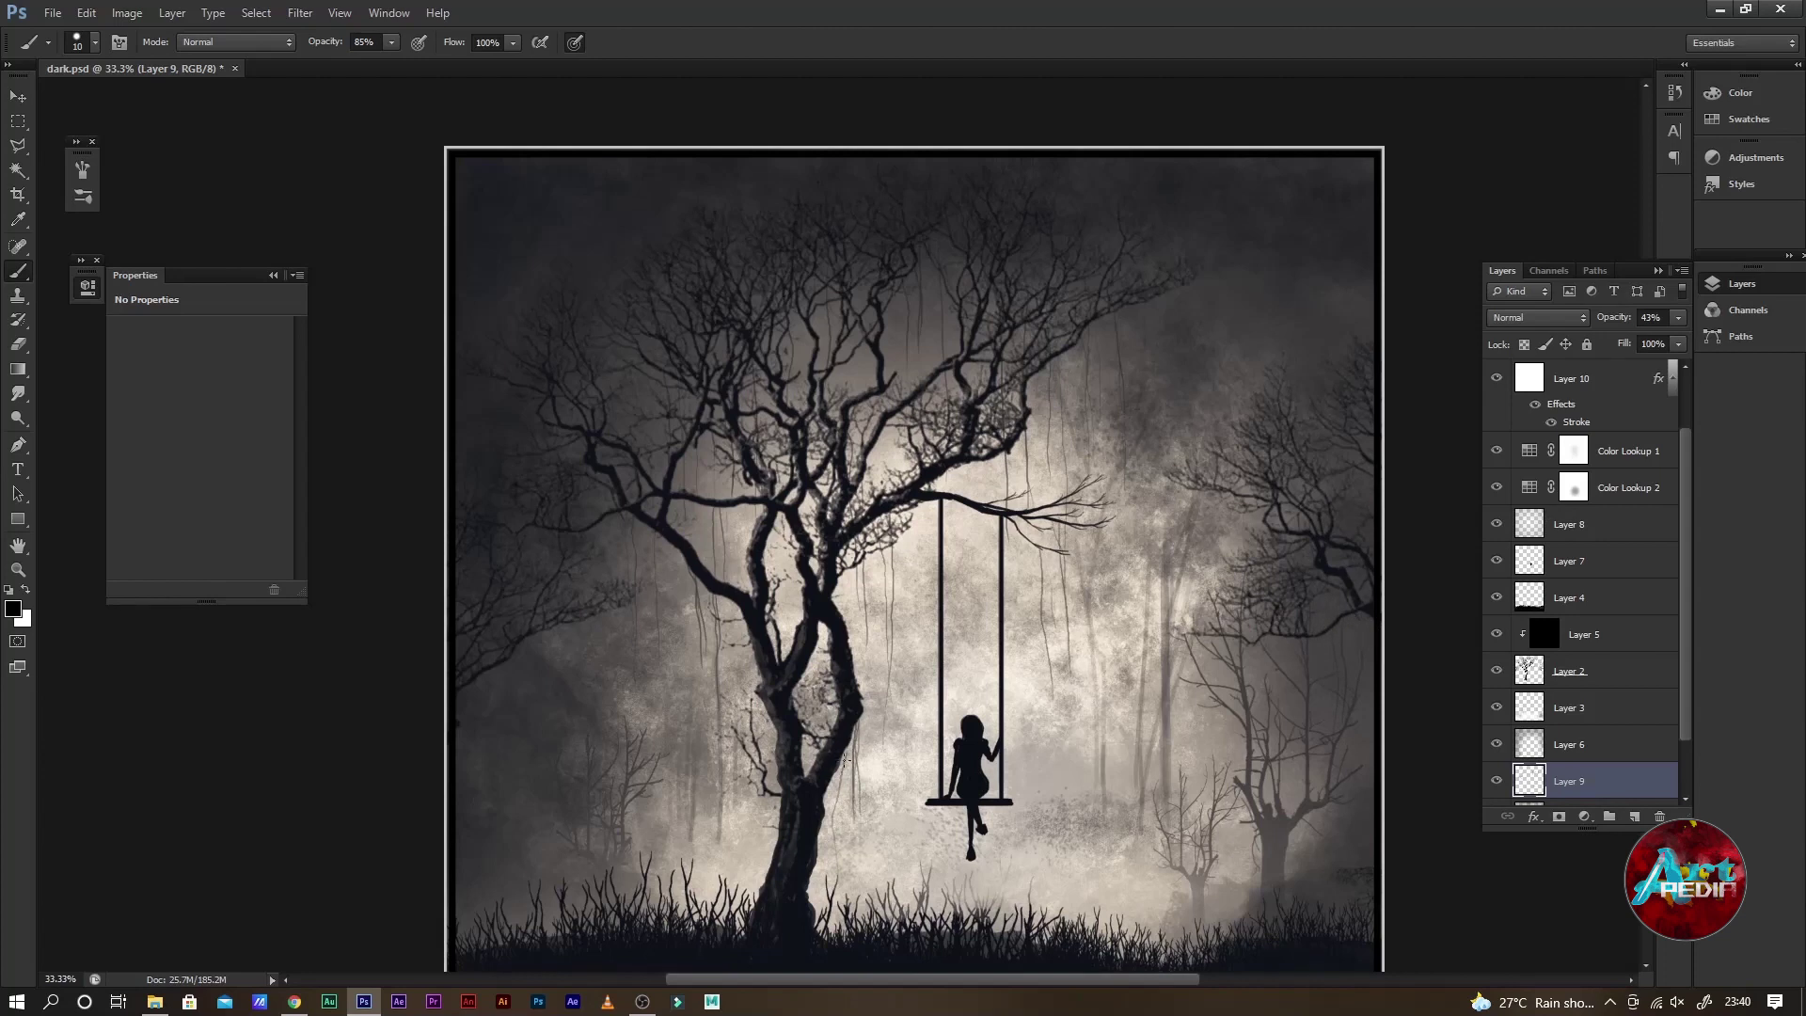
On a new layer, paint vines hanging from the left, right and central branches
click(1634, 816)
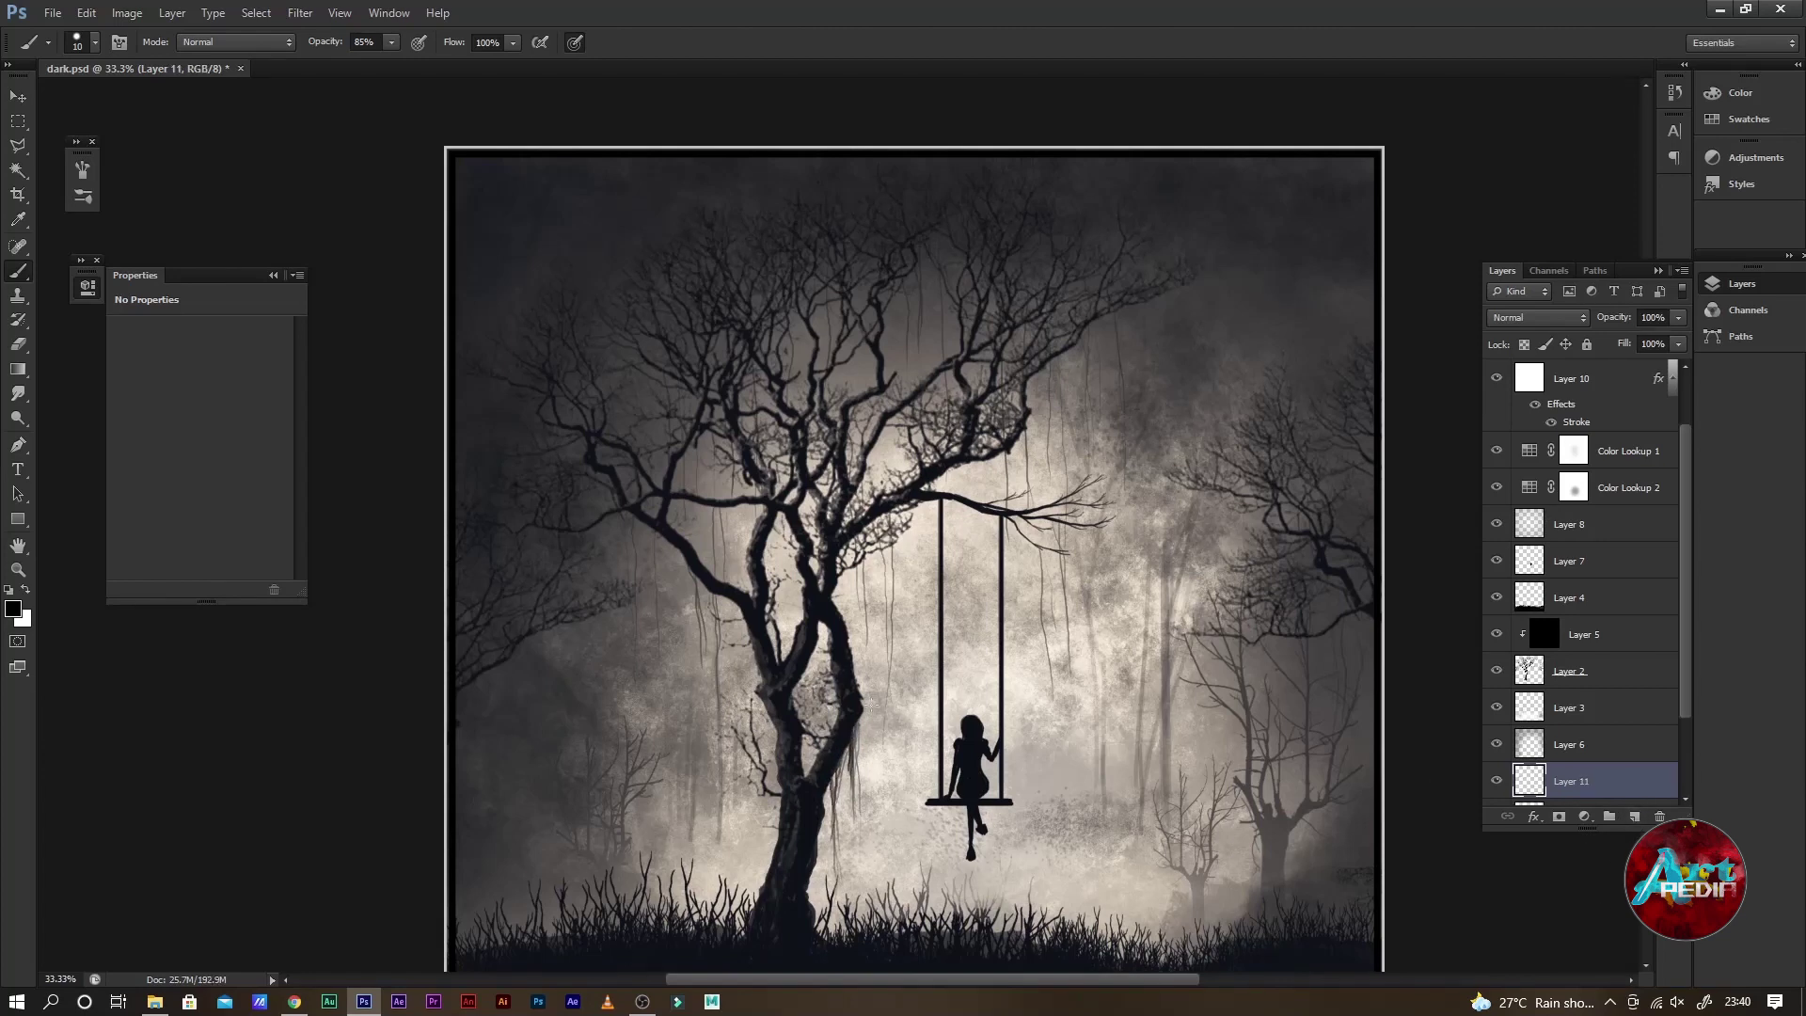
drag(817, 798, 822, 874)
drag(686, 557, 701, 685)
drag(713, 585, 714, 696)
drag(719, 633, 722, 723)
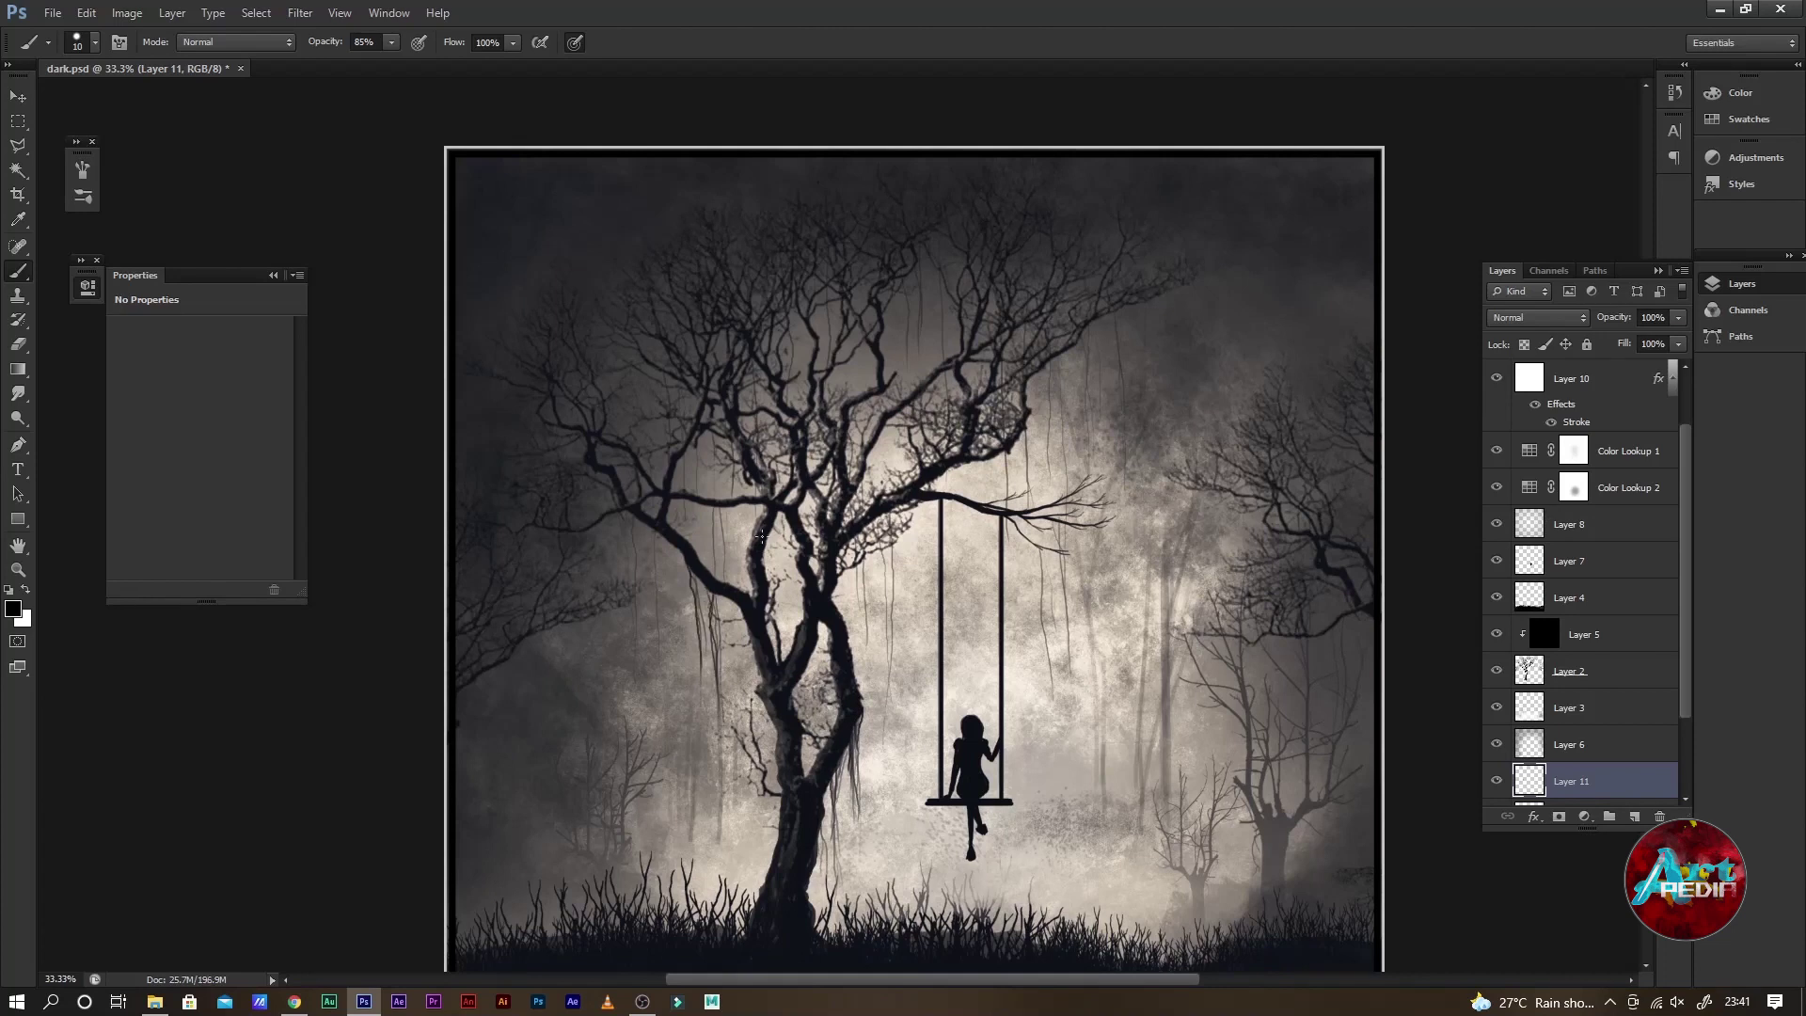
drag(635, 508, 657, 644)
mouse_move(1062, 352)
mouse_down()
mouse_move(1060, 426)
mouse_move(1025, 509)
mouse_up()
mouse_move(1042, 548)
mouse_down()
mouse_move(1043, 608)
mouse_move(1061, 575)
mouse_up()
drag(887, 513, 883, 705)
drag(866, 562, 864, 635)
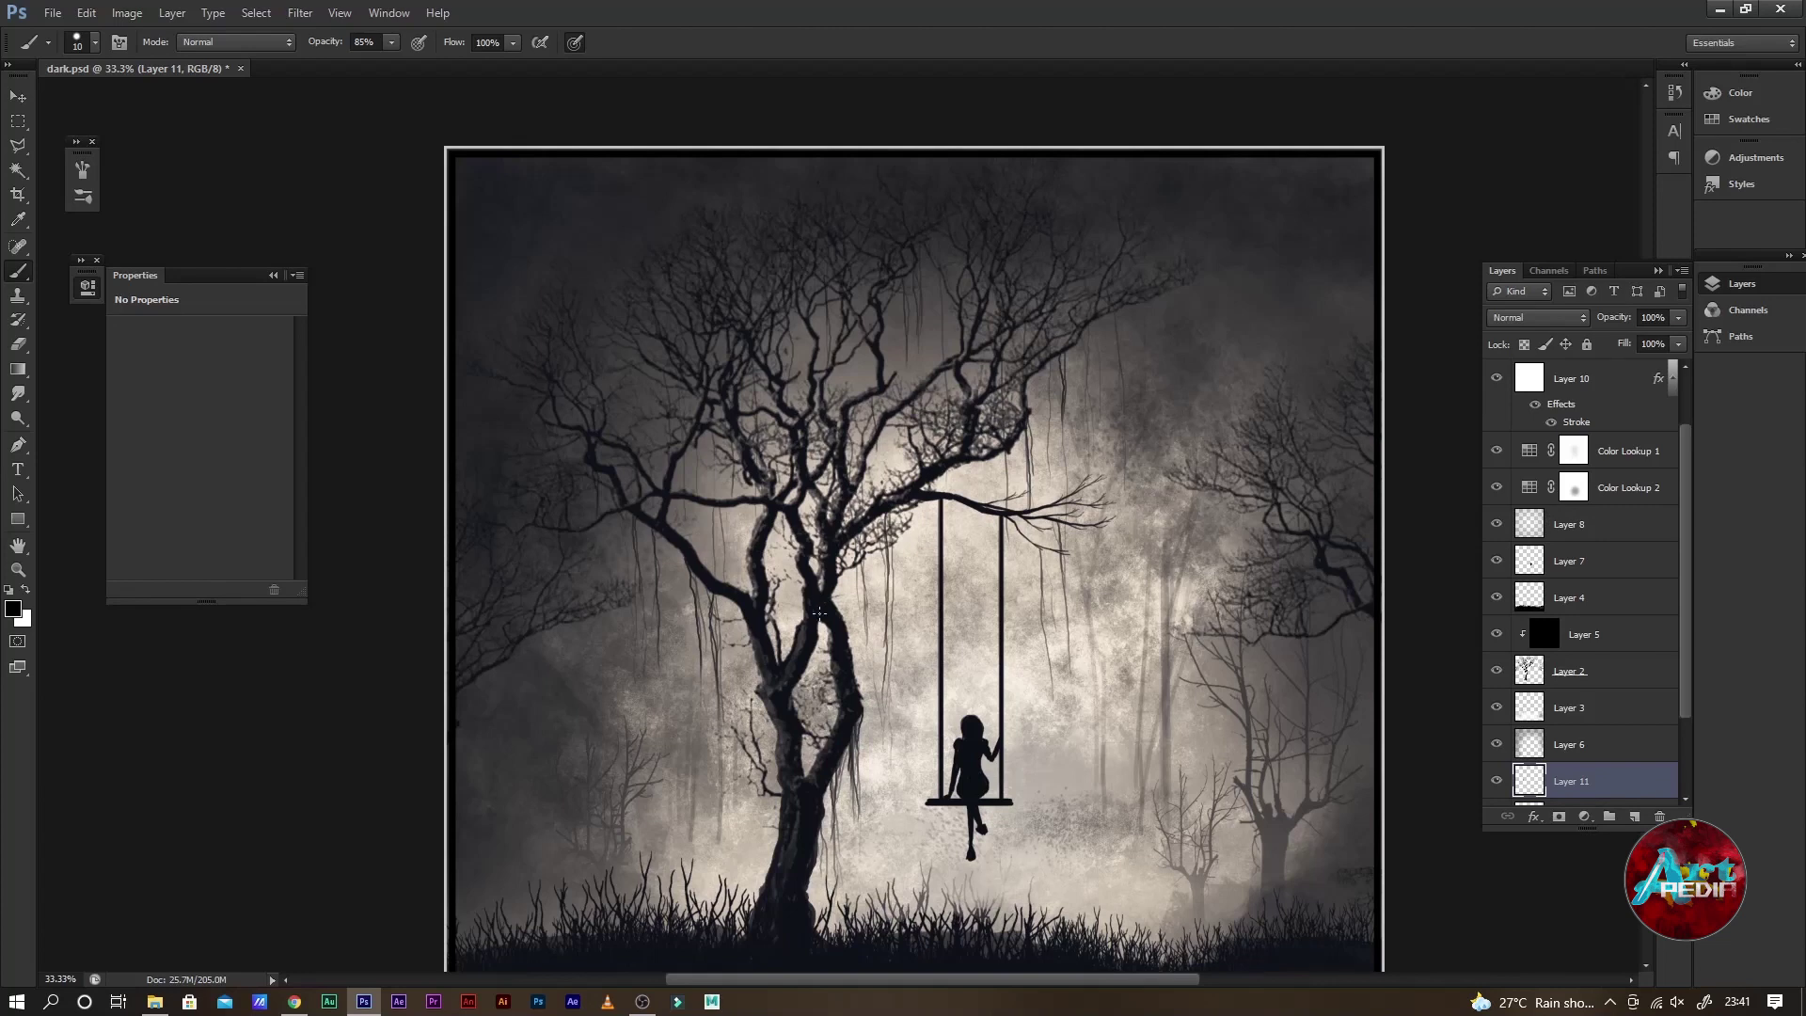
Add more short vines under the right, upper-crown, central and far-left branches
drag(1021, 432, 1033, 588)
drag(1025, 465, 1025, 510)
drag(1070, 404, 1069, 489)
drag(1047, 359, 1044, 406)
drag(919, 264, 914, 337)
drag(907, 269, 906, 340)
drag(889, 512, 885, 564)
mouse_move(877, 502)
mouse_down()
mouse_move(890, 606)
mouse_move(894, 547)
mouse_up()
drag(958, 463, 961, 494)
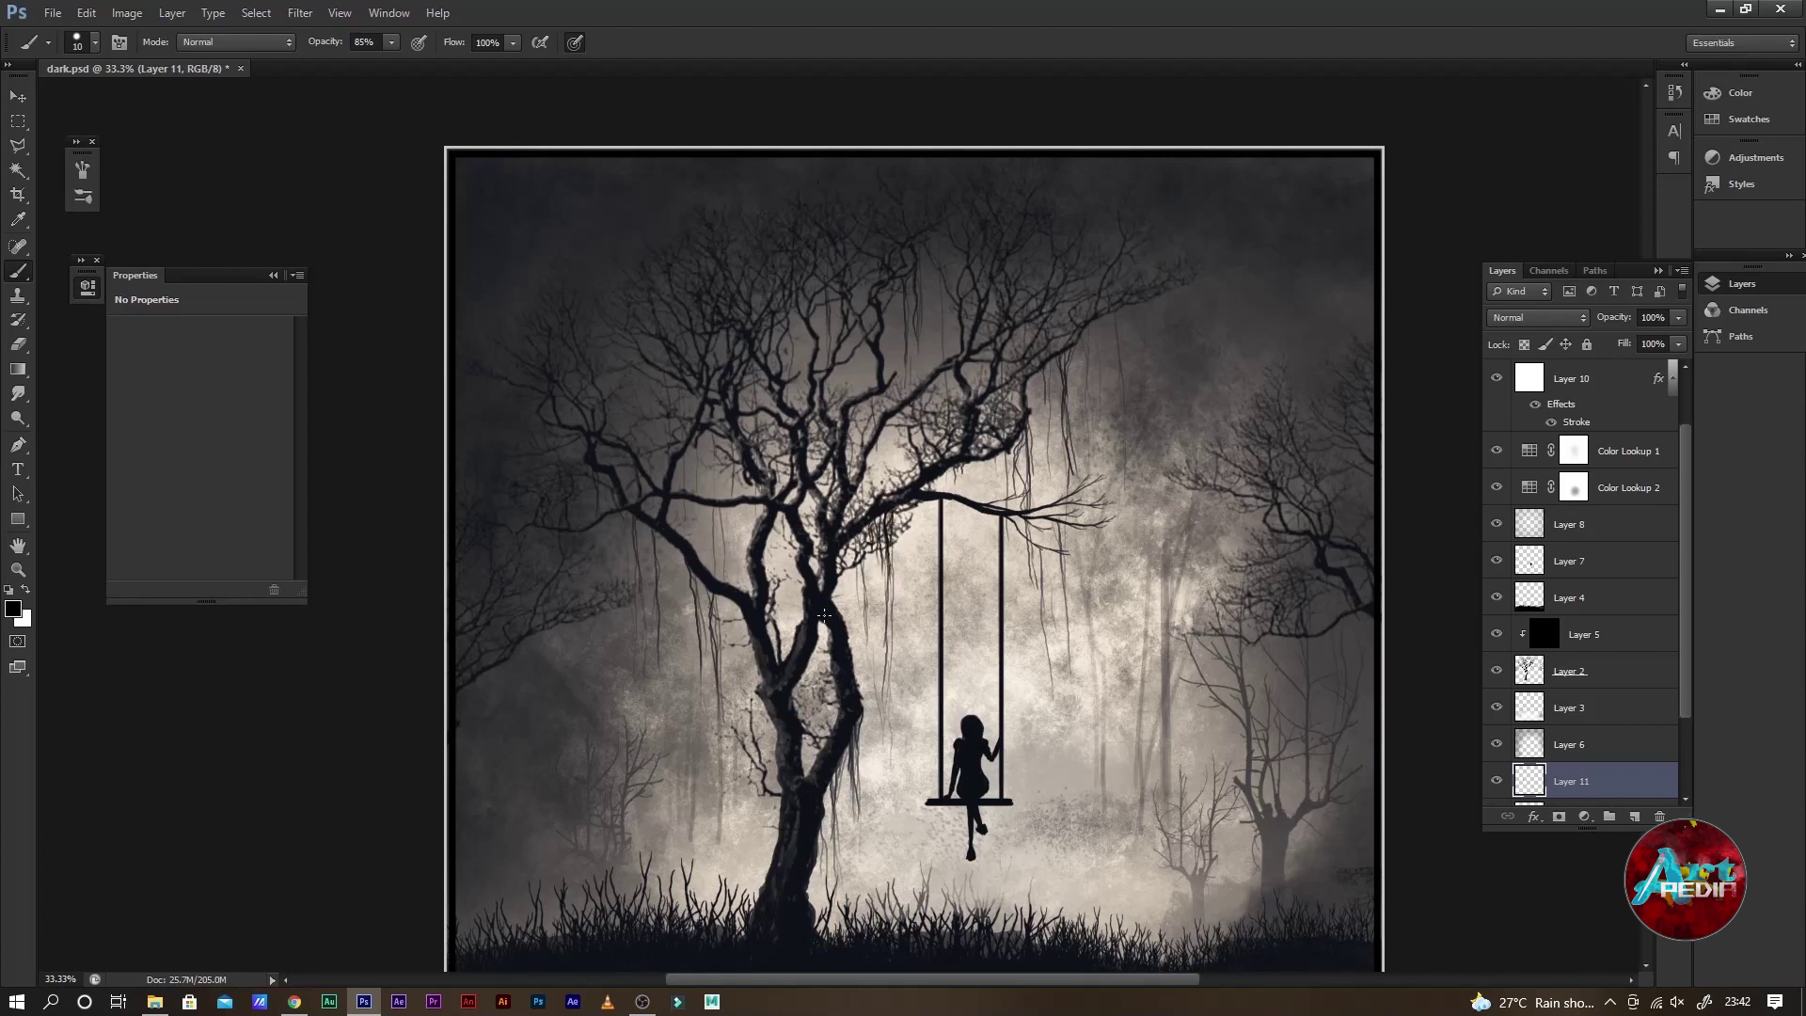
mouse_move(694, 564)
mouse_down()
mouse_move(715, 681)
mouse_move(707, 630)
mouse_up()
drag(636, 536, 653, 587)
drag(657, 573, 661, 632)
mouse_move(715, 508)
mouse_down()
mouse_move(721, 576)
mouse_move(726, 545)
mouse_up()
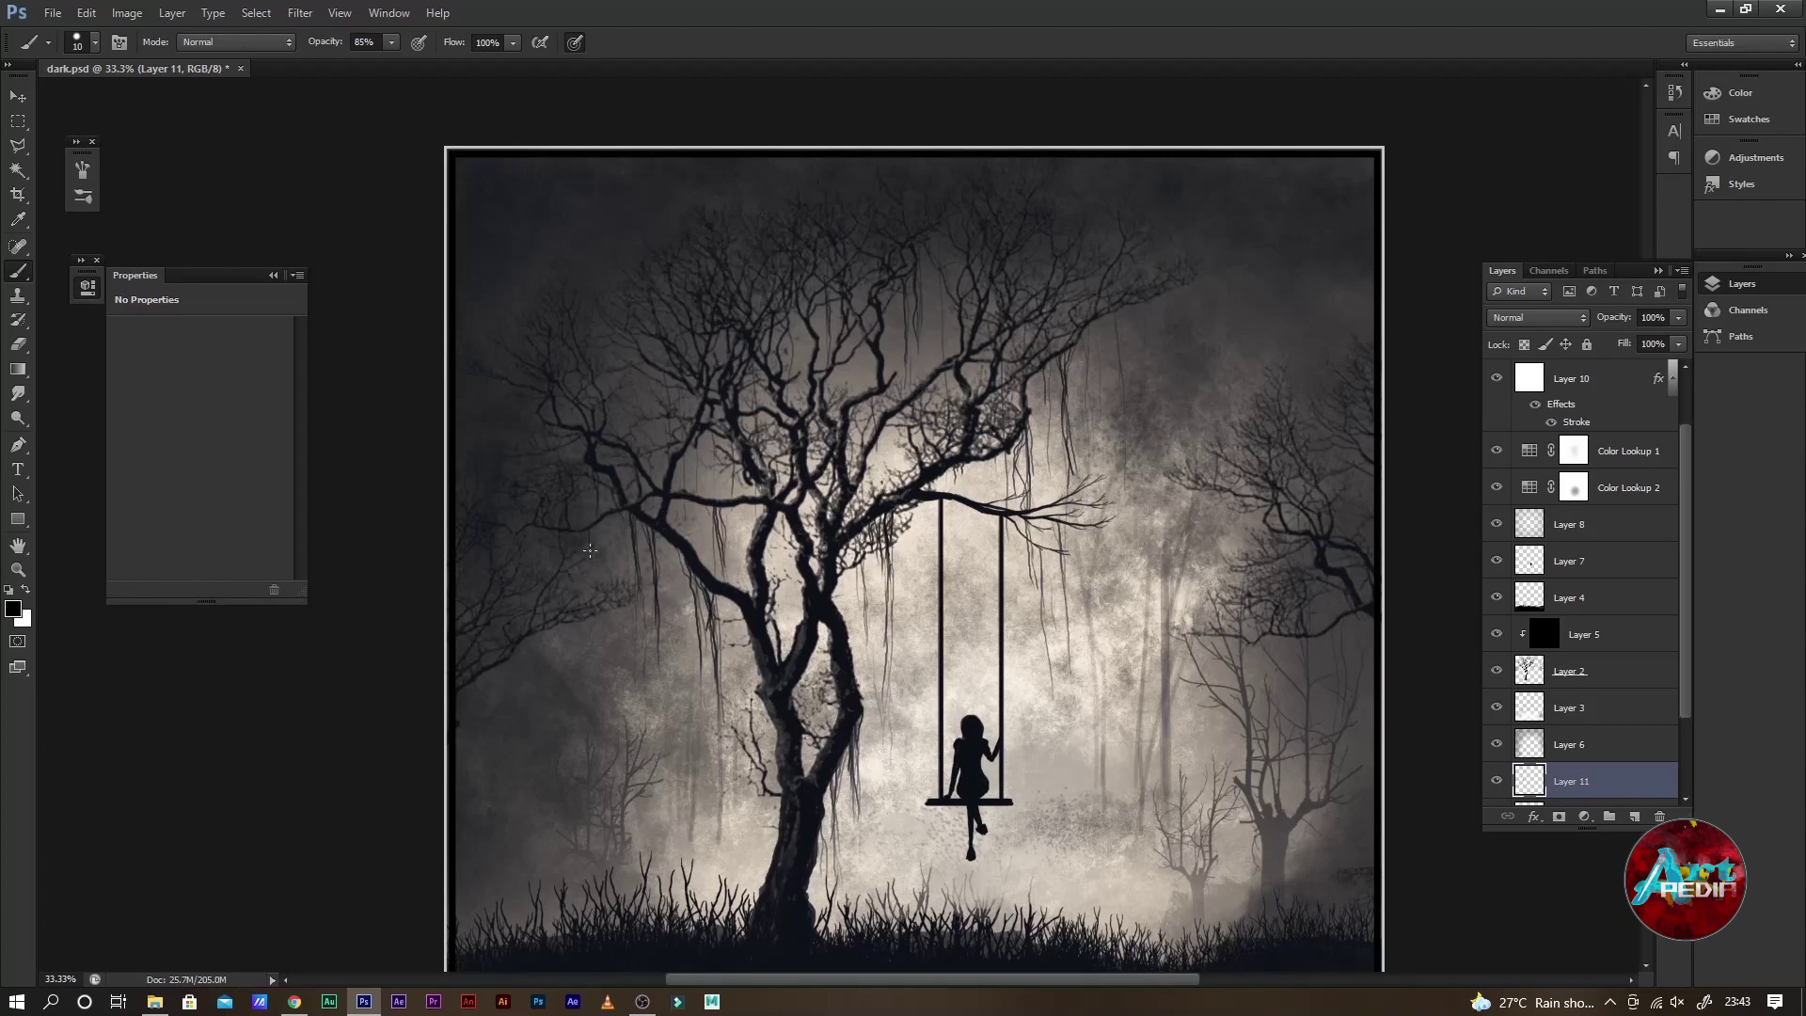
drag(590, 546, 593, 603)
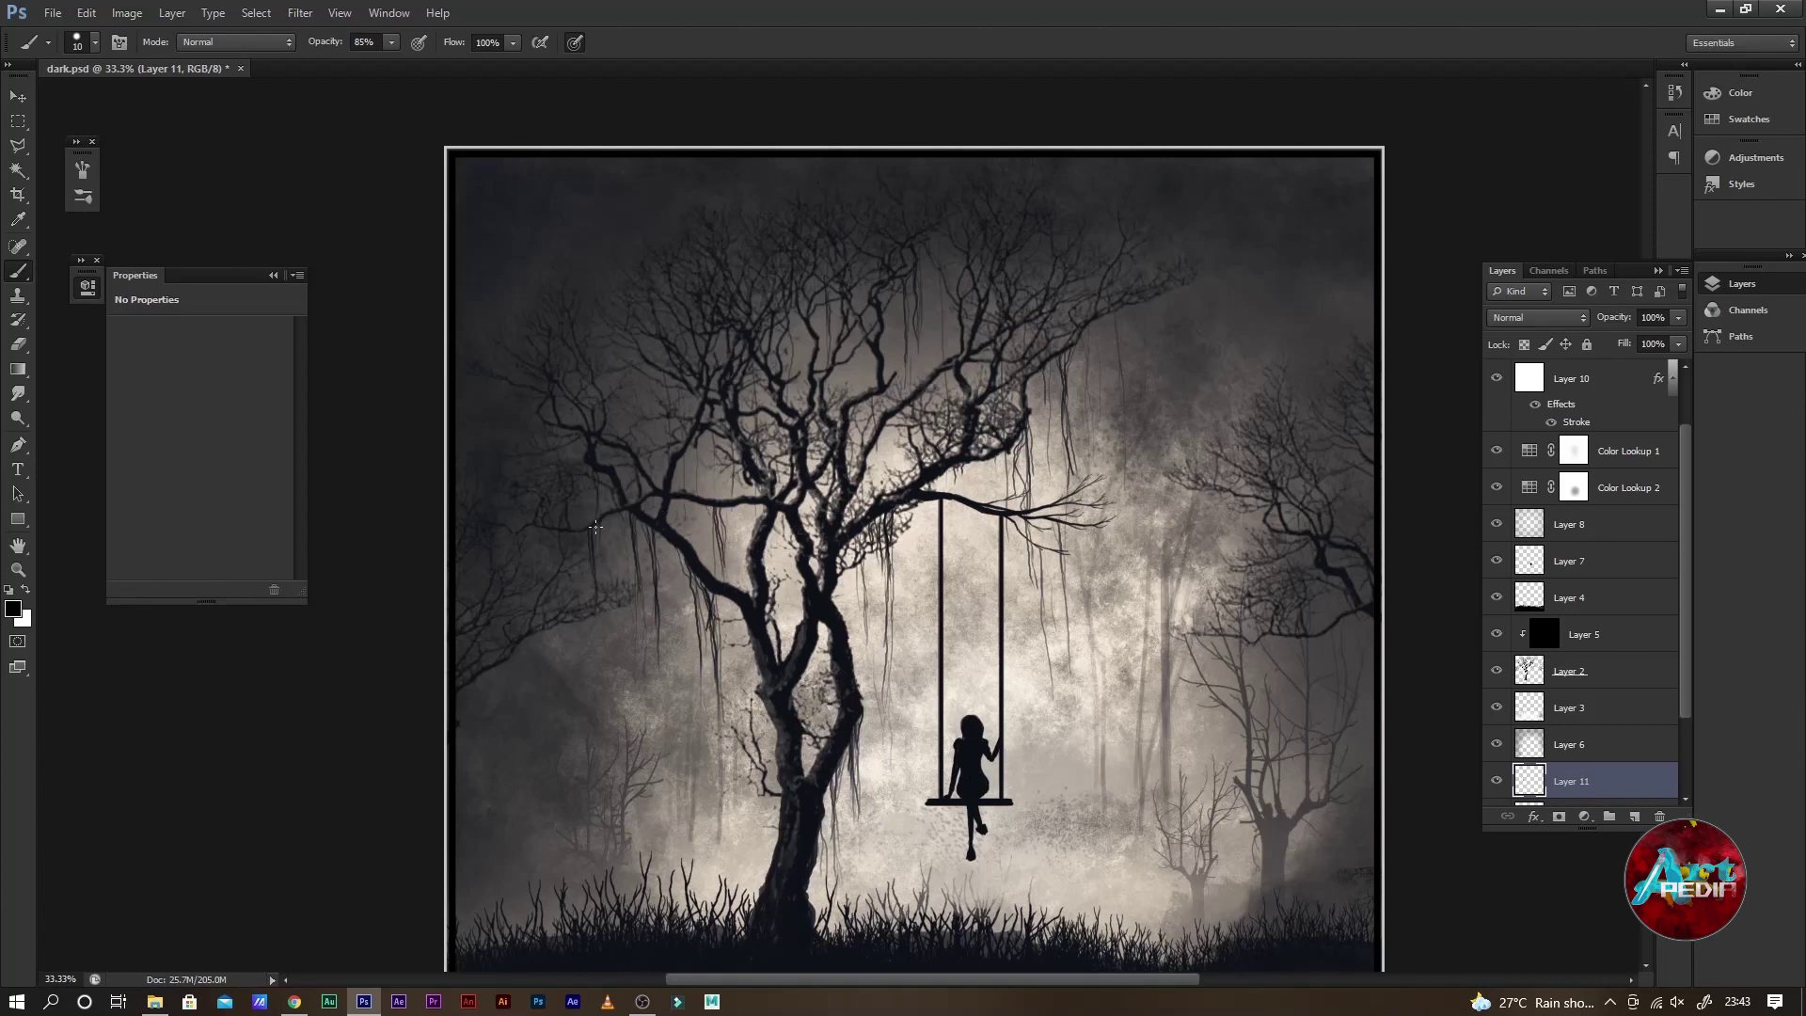